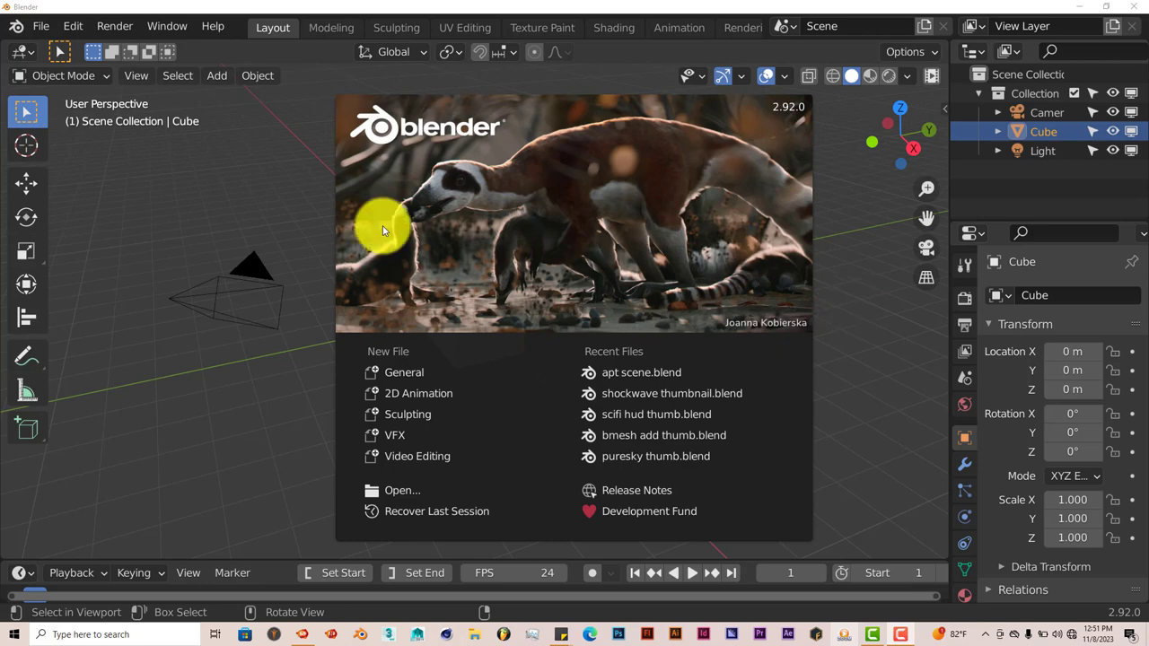
Look at the add-on installer in the preferences, then search the installed add-ons for "city" to check City Road Builder.
click(70, 24)
click(74, 27)
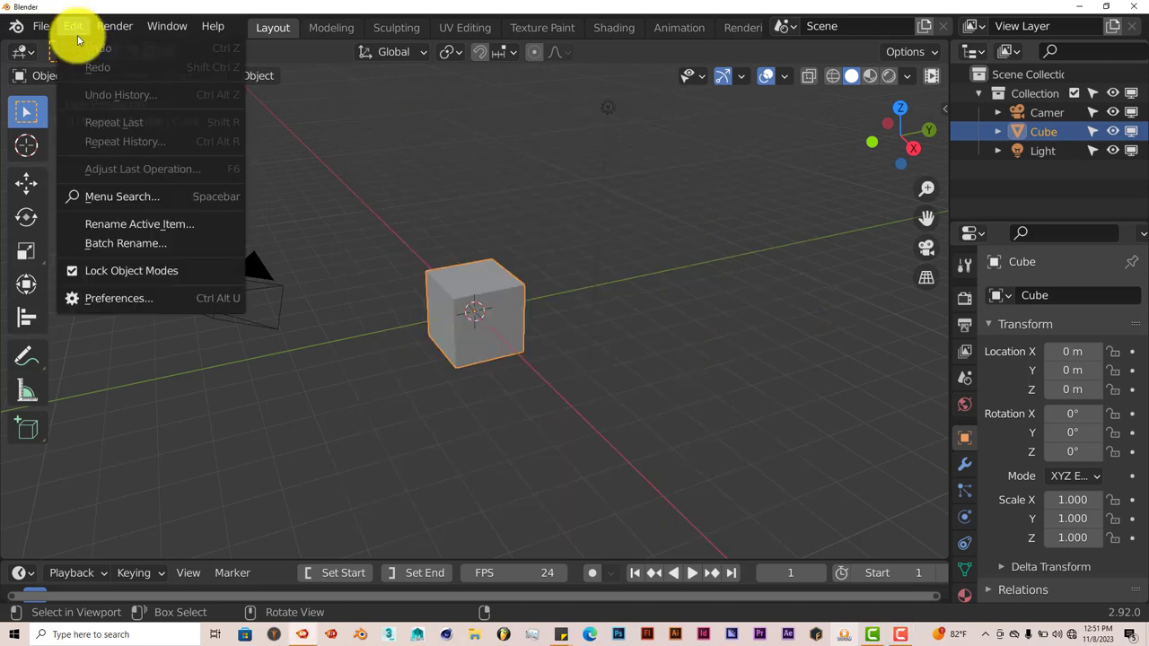
click(134, 297)
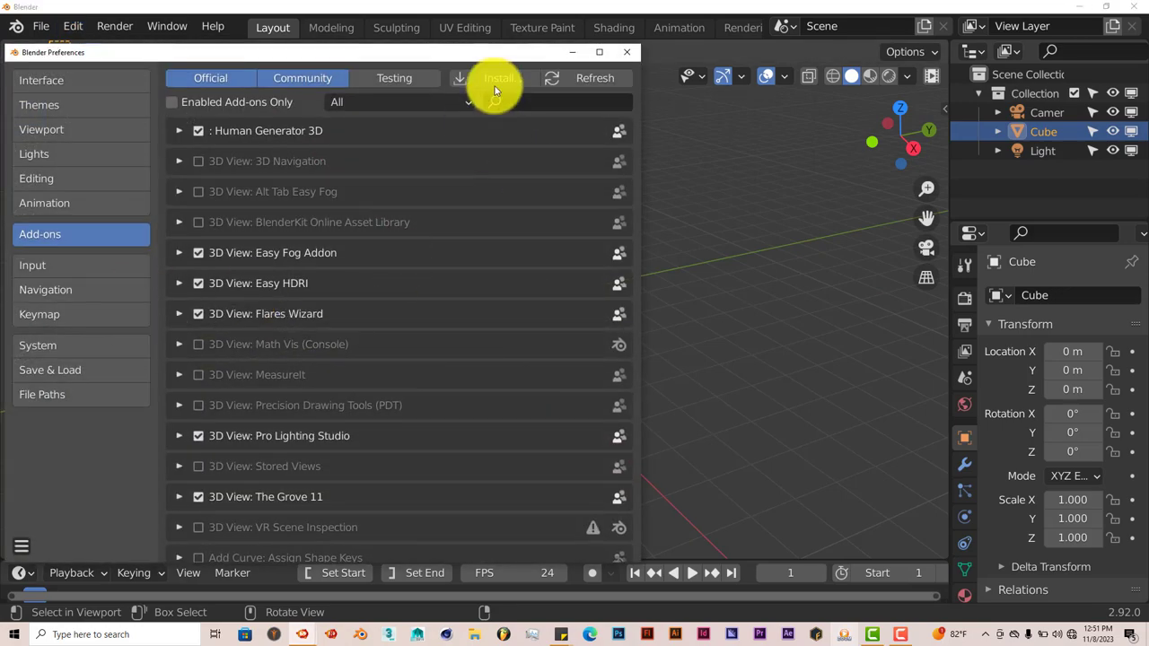
click(492, 80)
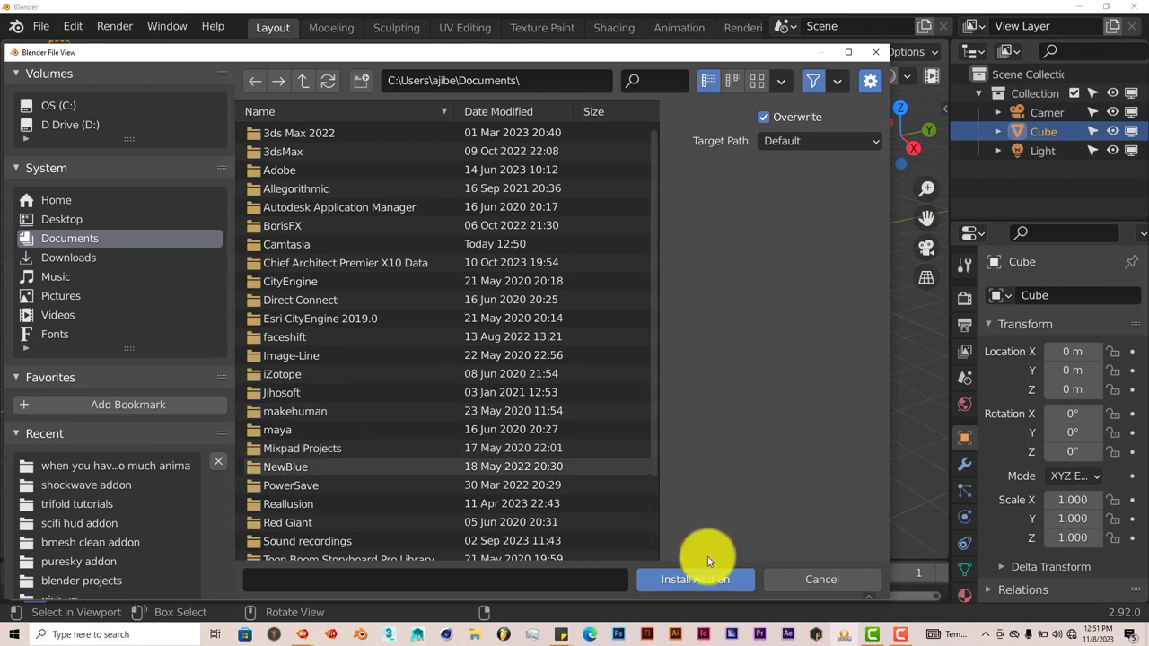
click(876, 53)
click(571, 103)
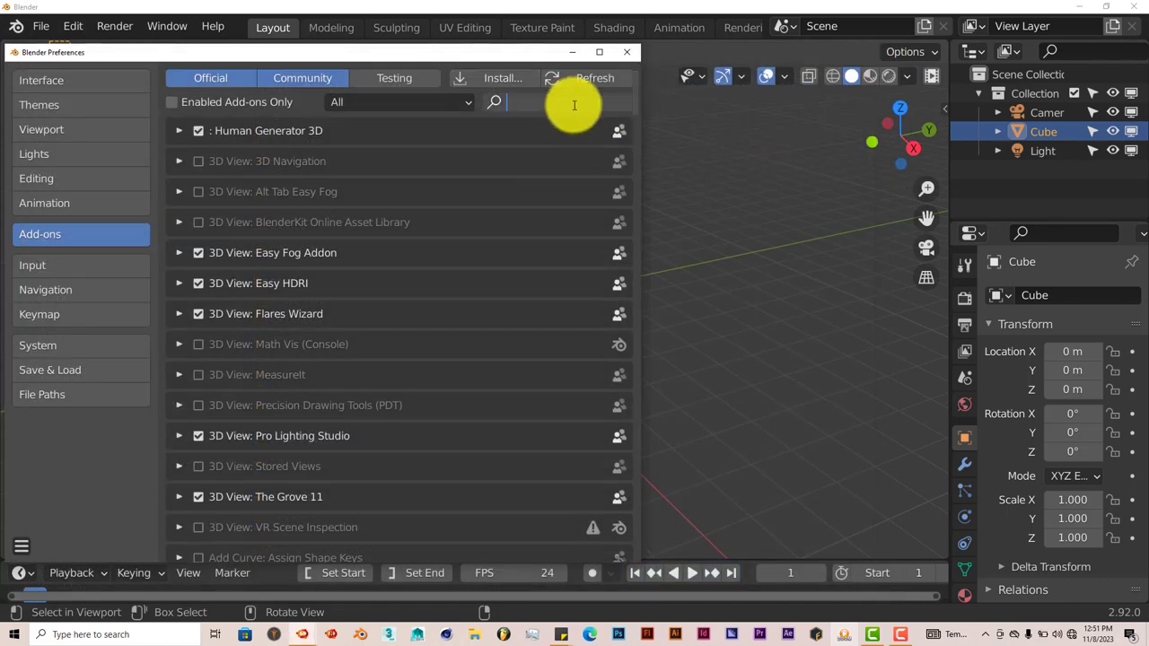
text(city)
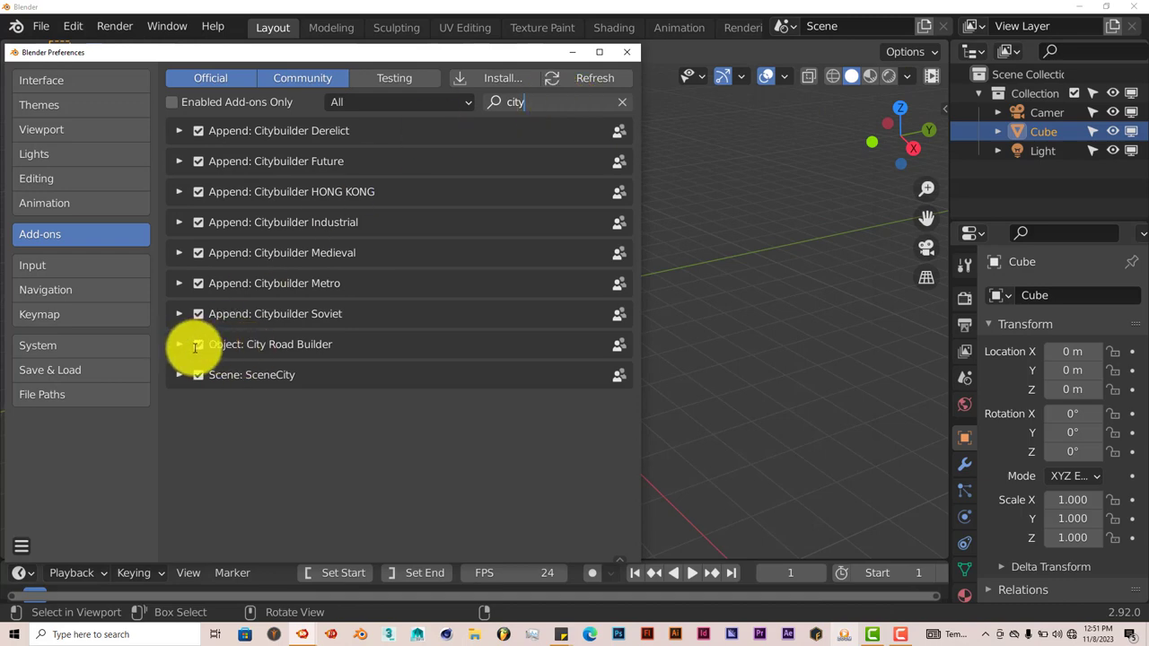
click(627, 51)
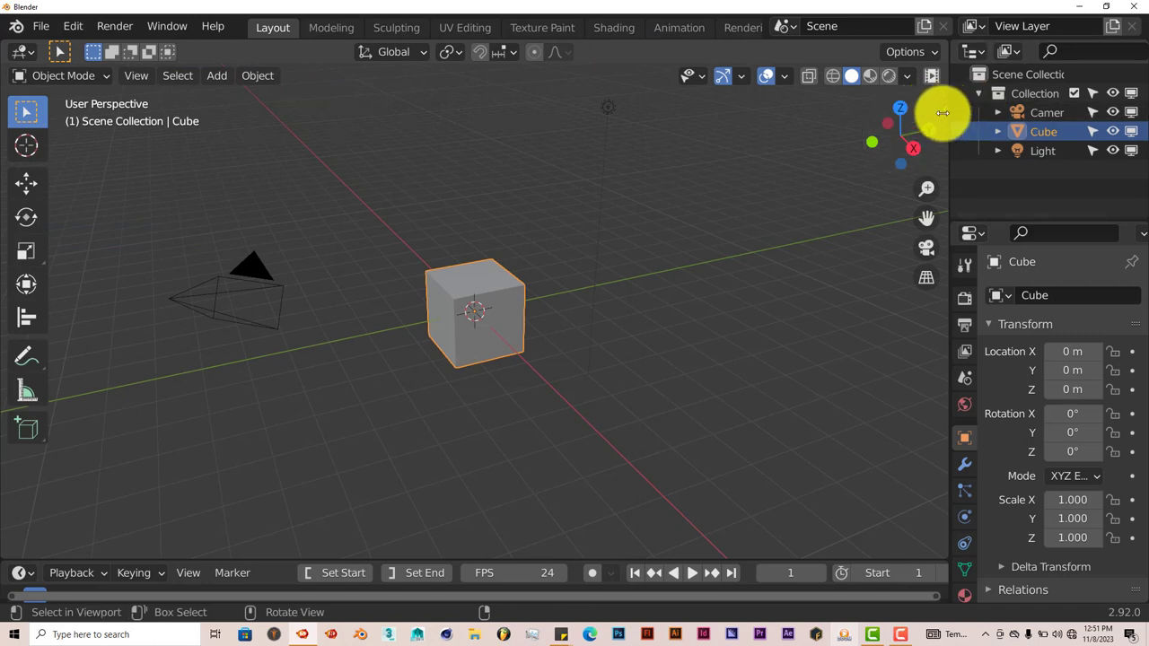
Delete the default cube from the scene.
scroll(526, 346, up, 2)
middle_drag(526, 348, 516, 359)
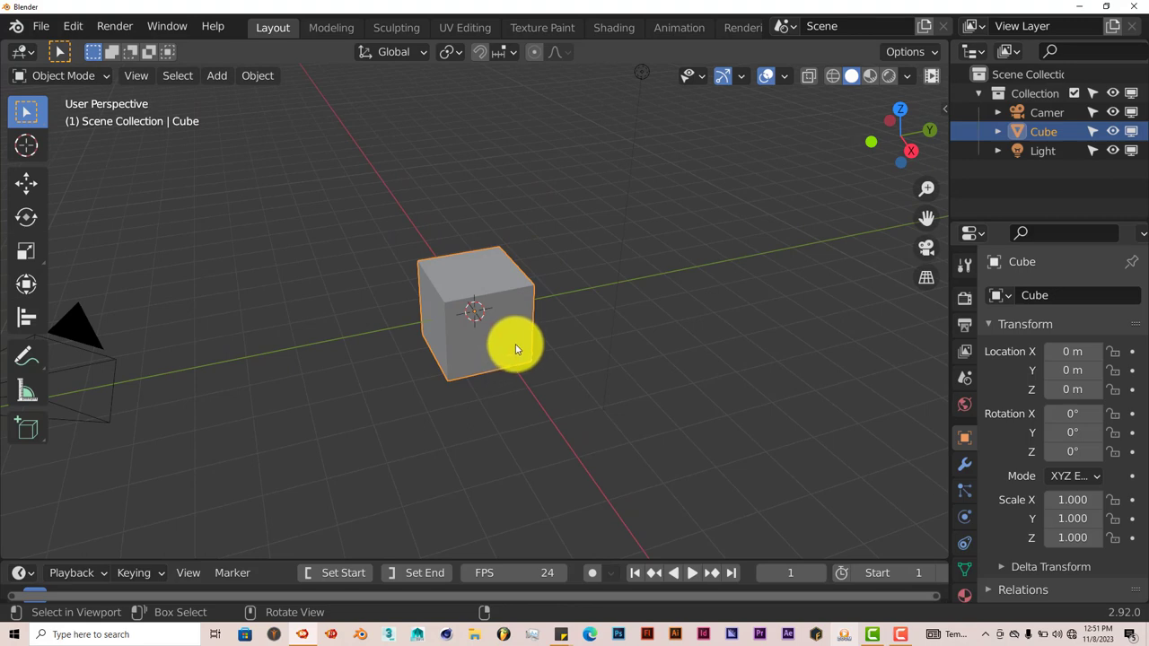
key(Delete)
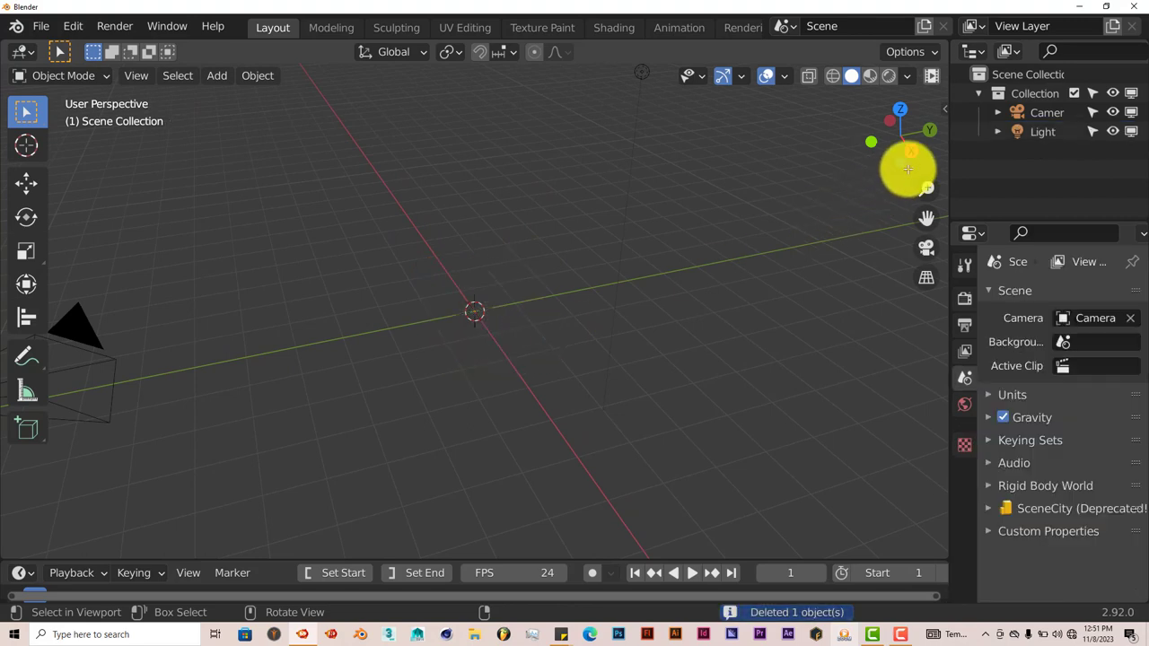
Show the City Road Builder settings and set up a road using the type with a white dashed centre line.
click(944, 108)
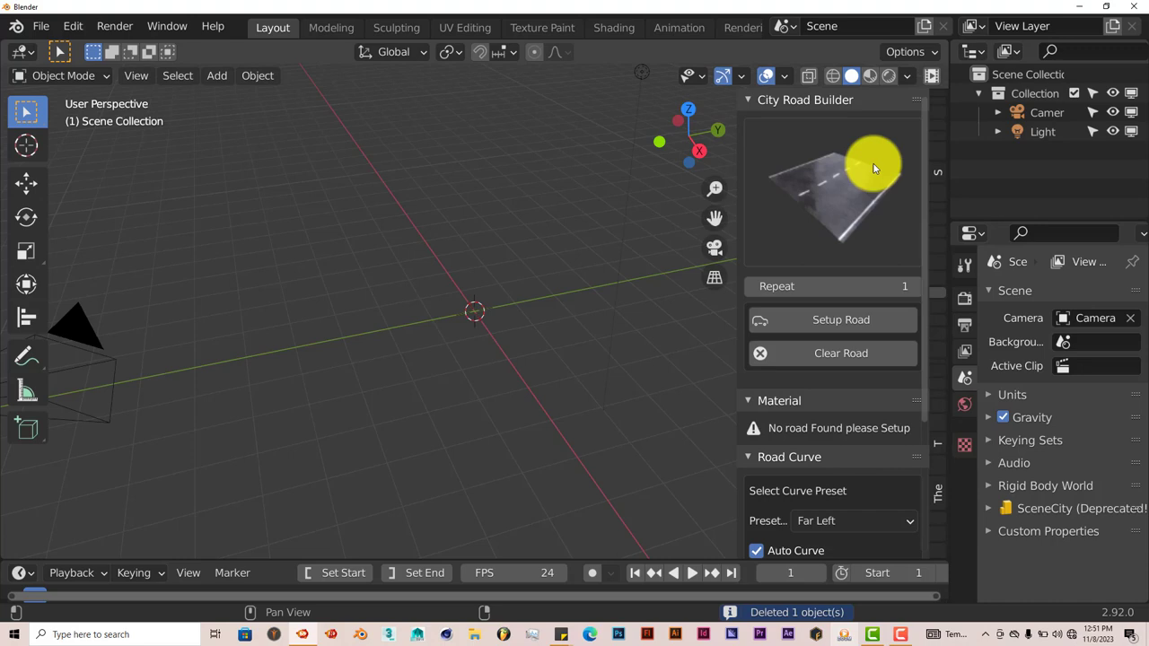
scroll(831, 442, down, 4)
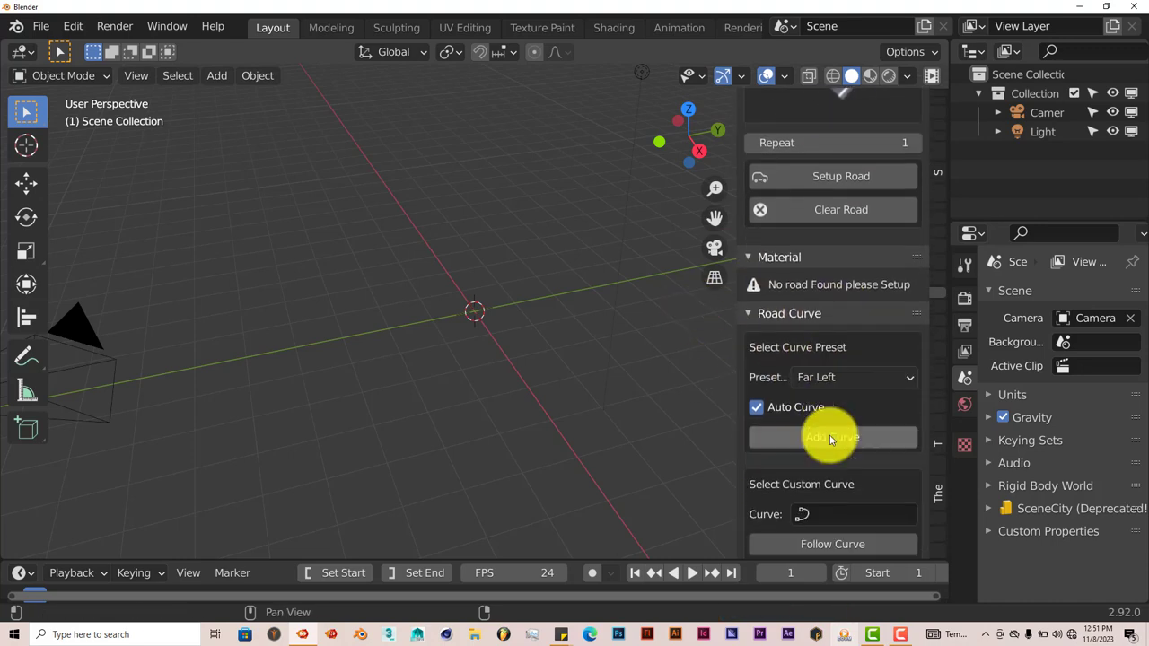
scroll(828, 441, up, 4)
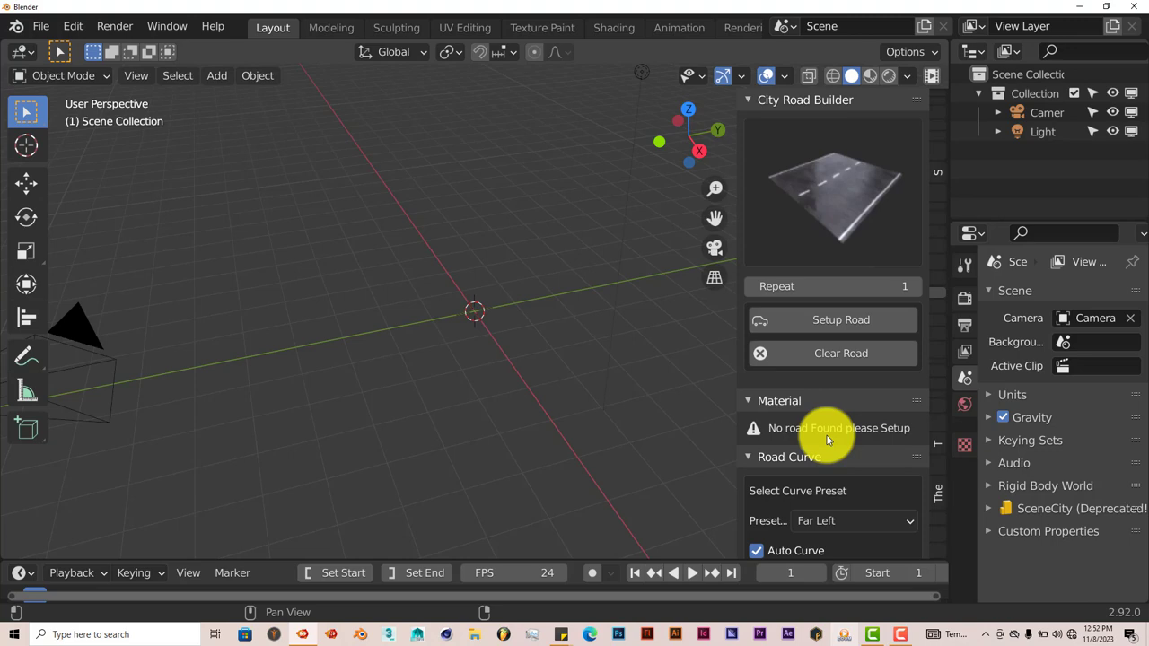
click(833, 229)
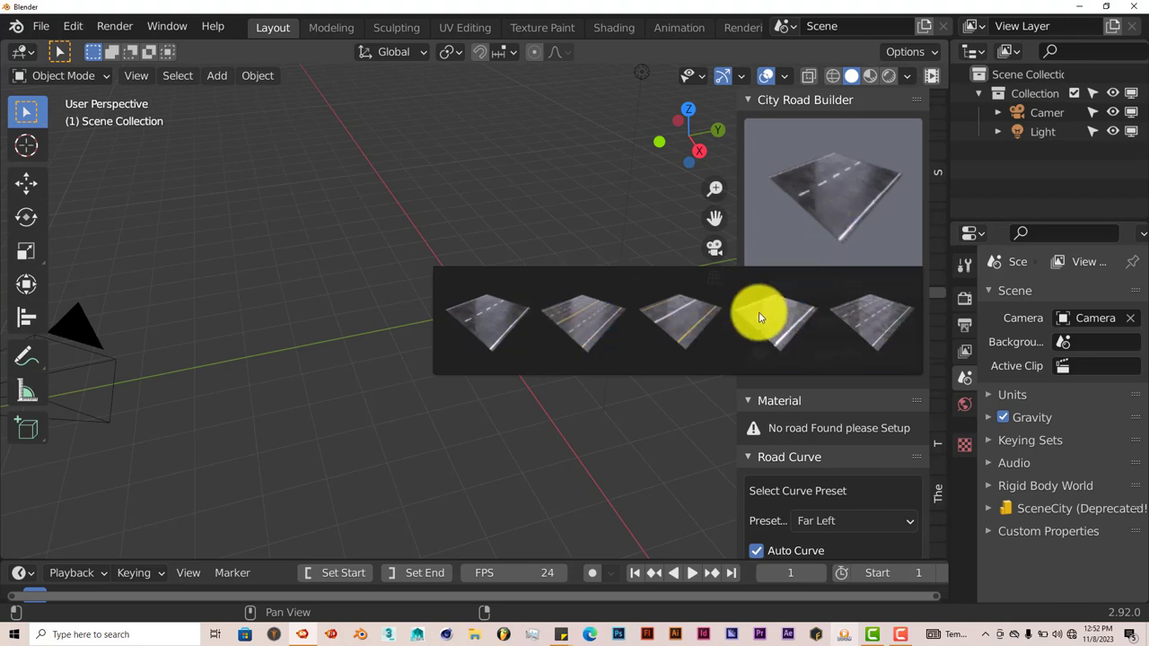
click(833, 192)
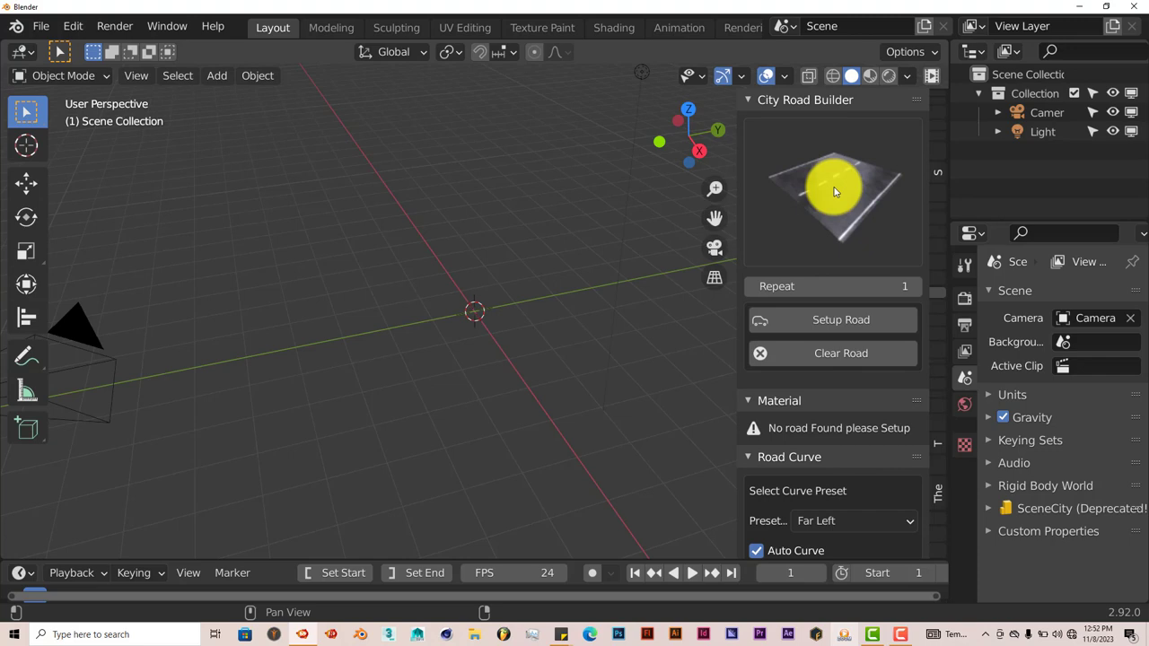
click(830, 320)
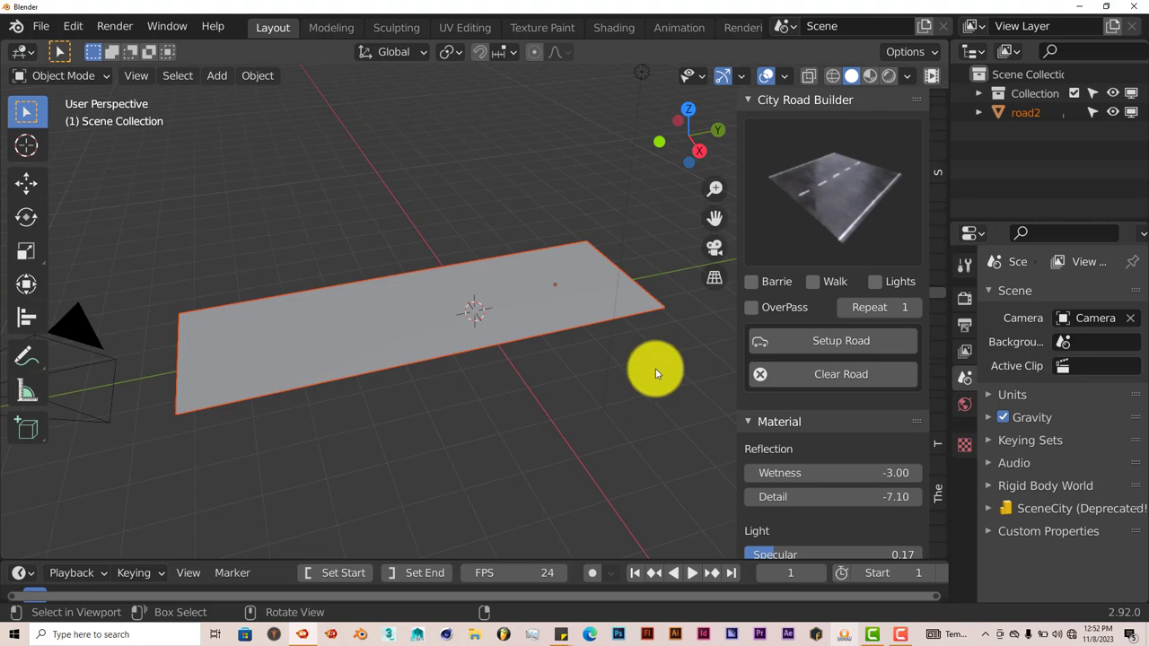
Display the road in rendered viewport shading and set its repeat count to 4.
click(890, 78)
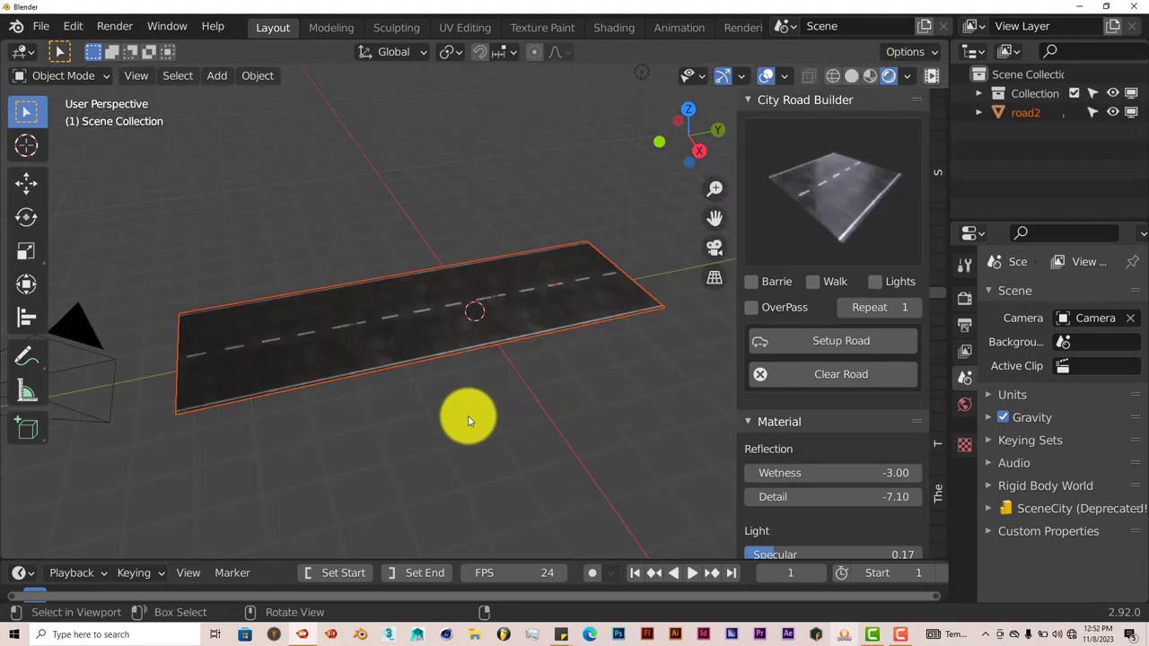
middle_drag(435, 403, 465, 453)
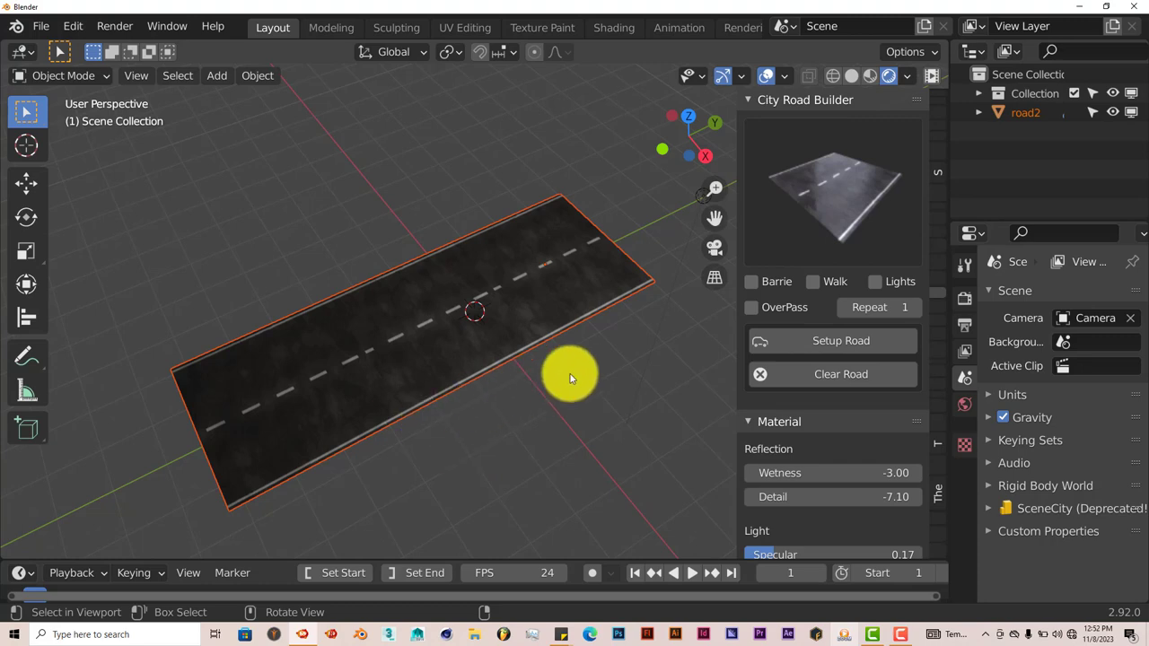
scroll(490, 317, down, 3)
middle_drag(490, 317, 308, 338)
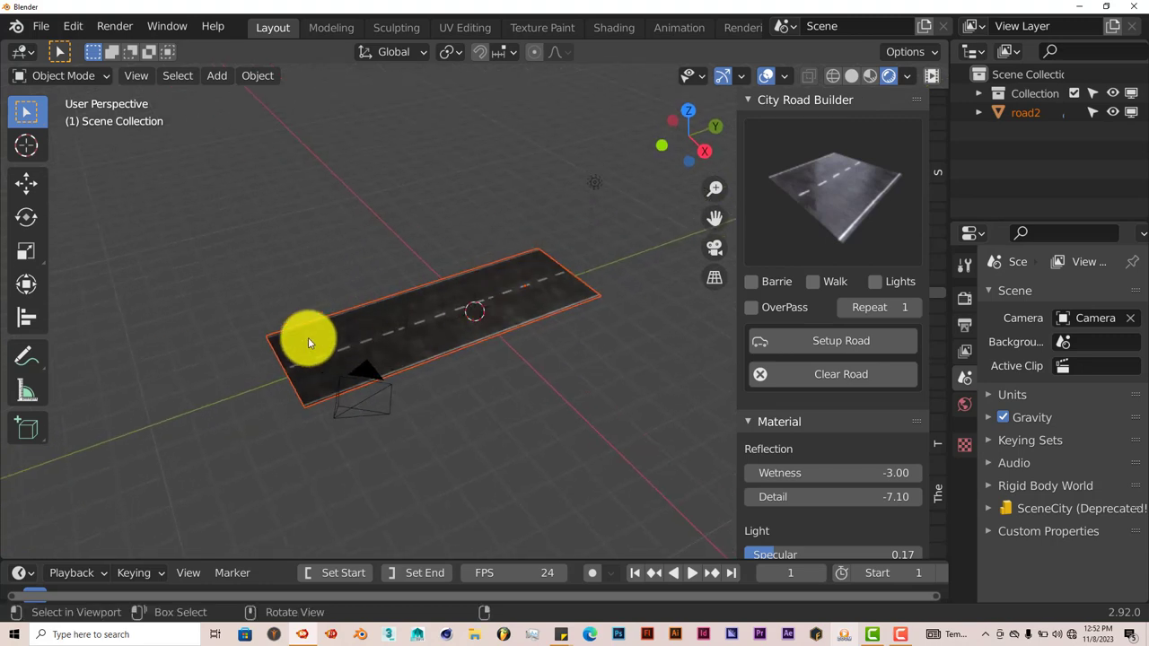
click(909, 311)
click(909, 311)
click(910, 311)
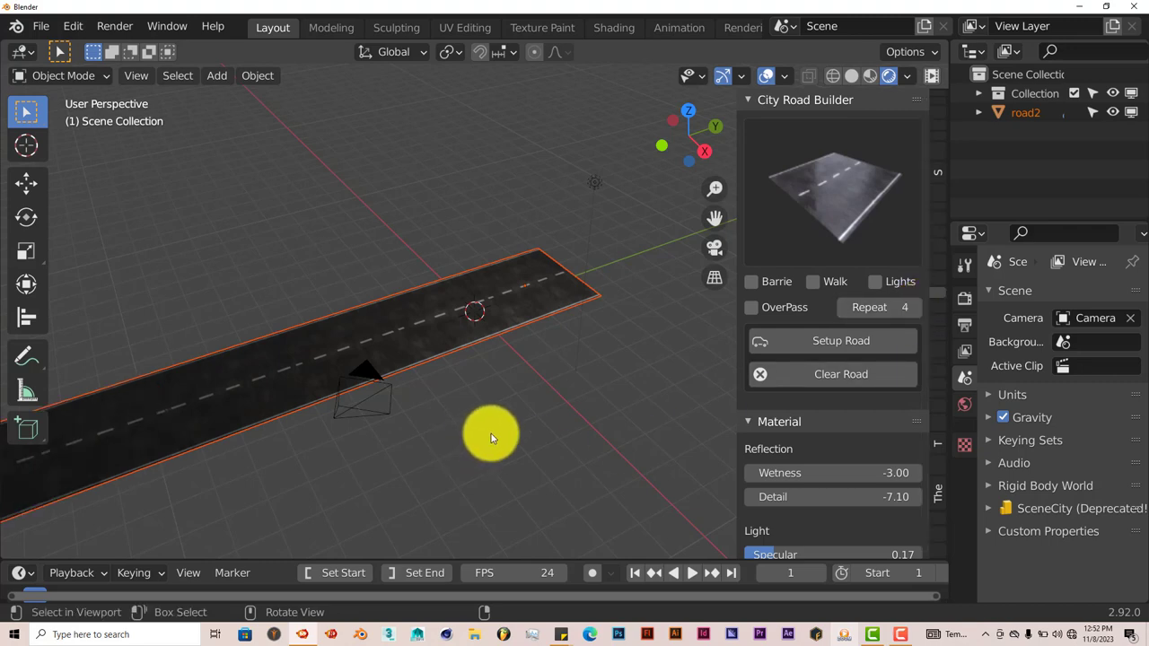
Set the world background to a light blue with hue 0.629, saturation 0.353 and value 0.707.
middle_drag(491, 433, 483, 437)
drag(714, 224, 470, 440)
scroll(470, 431, up, 2)
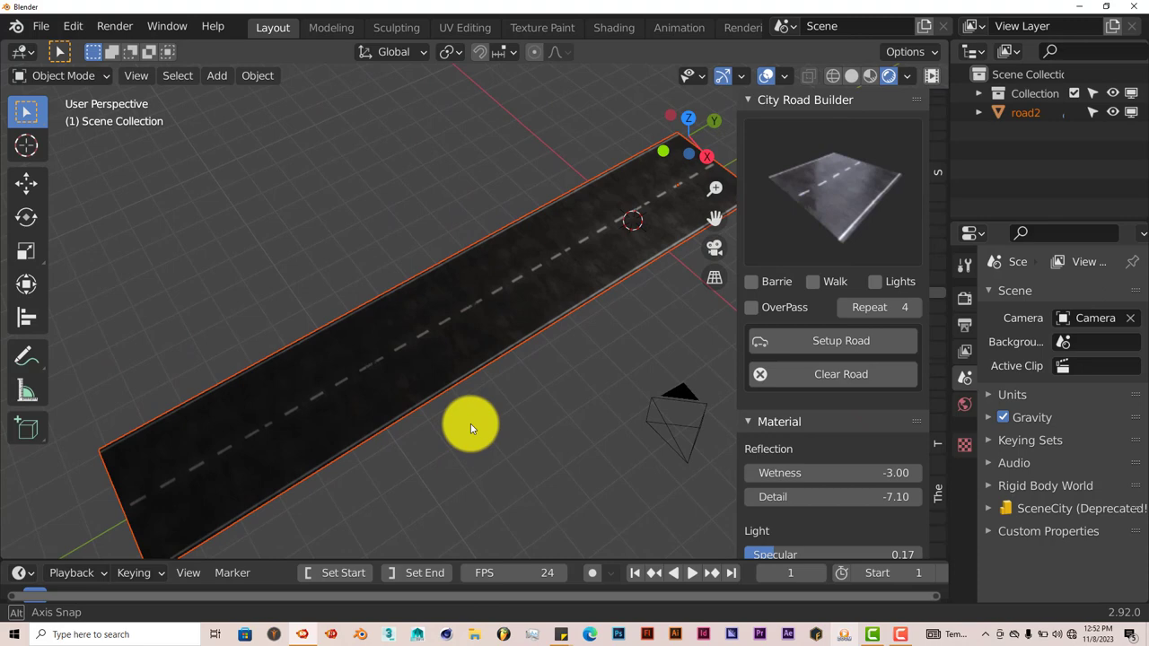
middle_drag(465, 311, 459, 336)
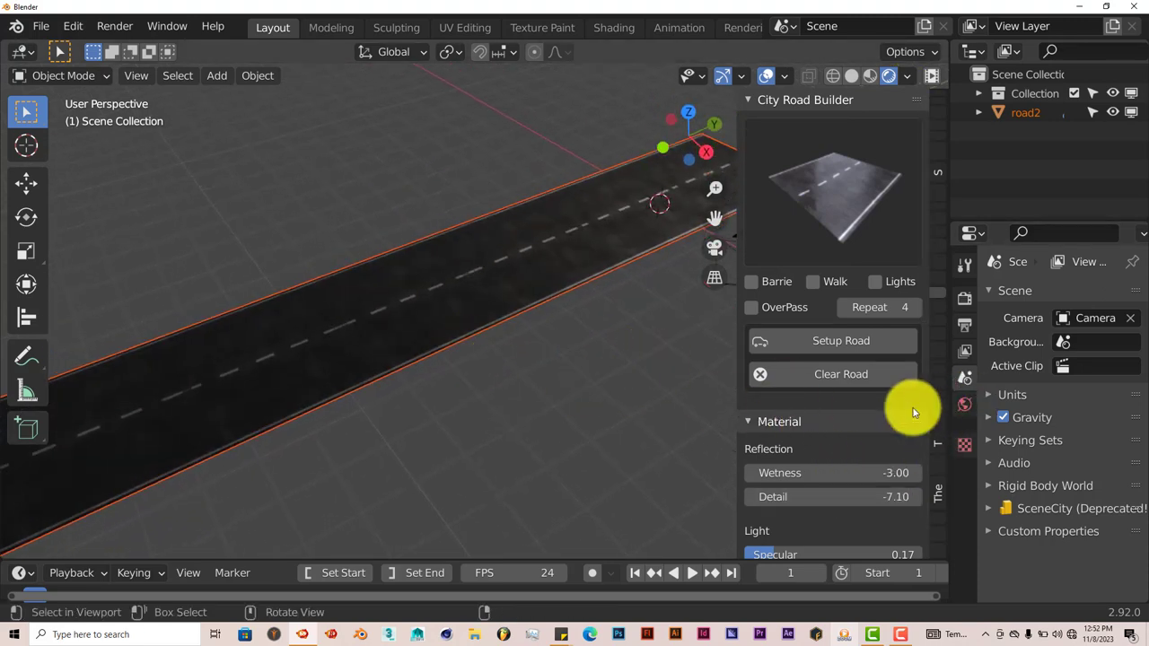
click(964, 404)
click(1079, 418)
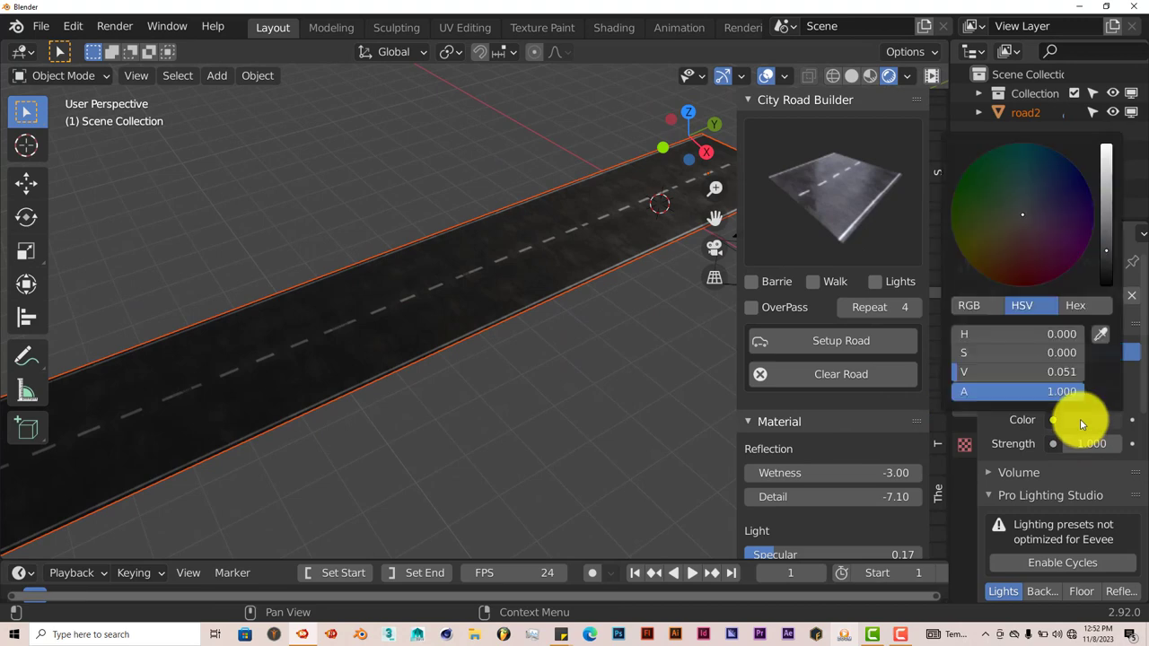
click(1107, 167)
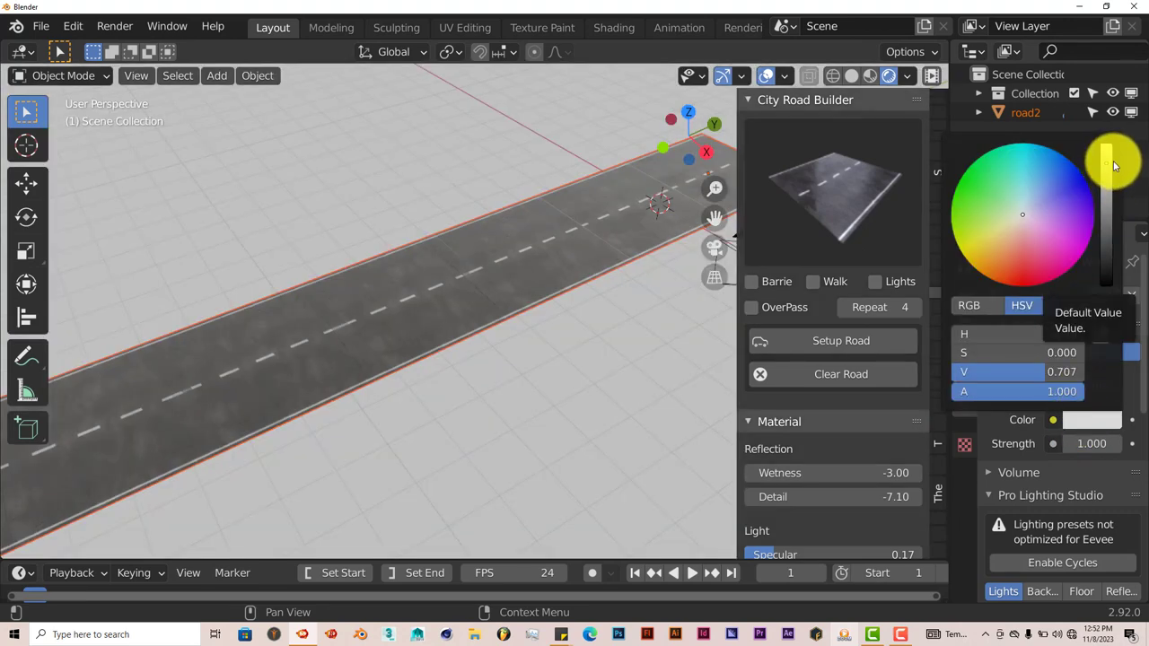
click(1035, 198)
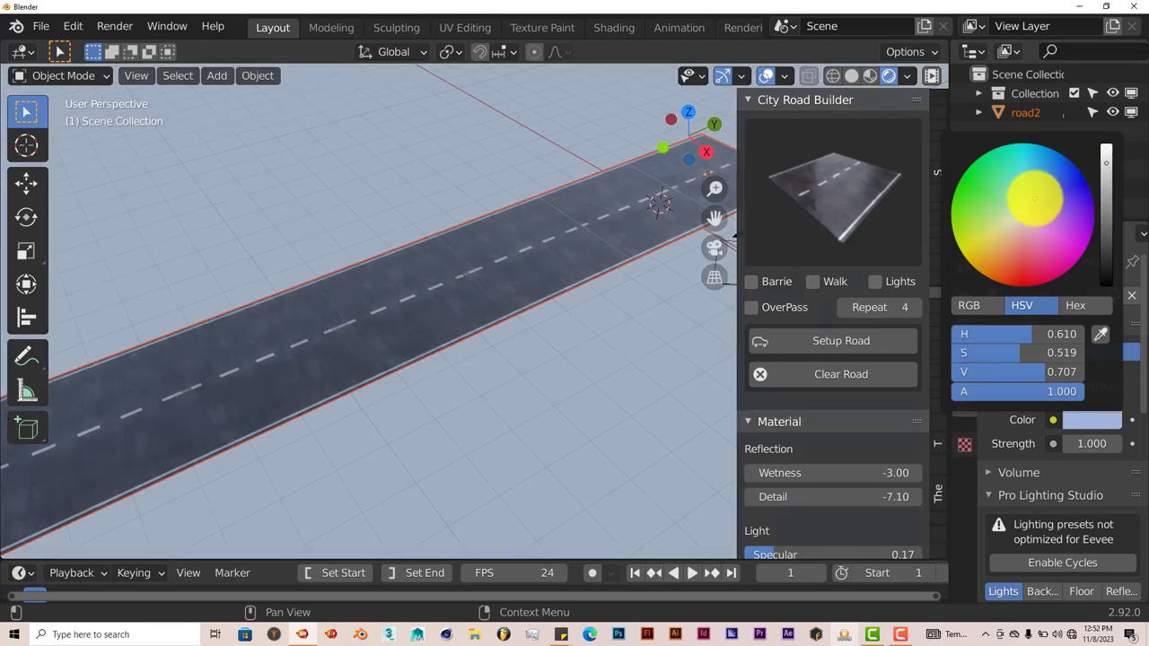
click(1032, 210)
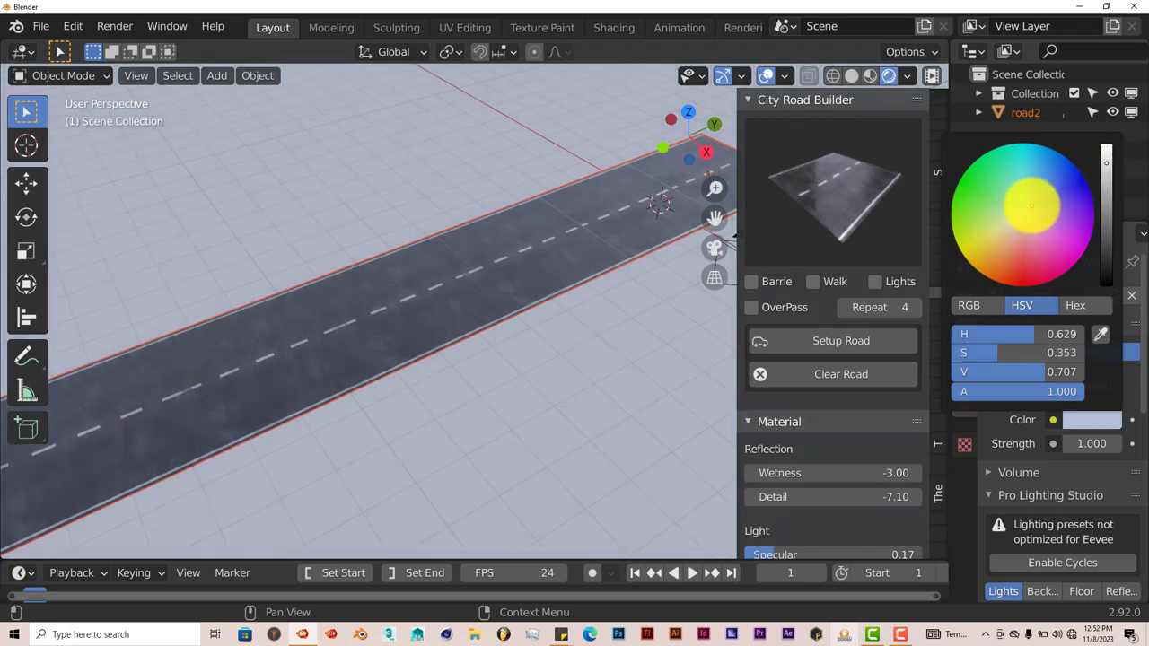
Set the reflection detail of the road material to 20.
scroll(593, 457, up, 5)
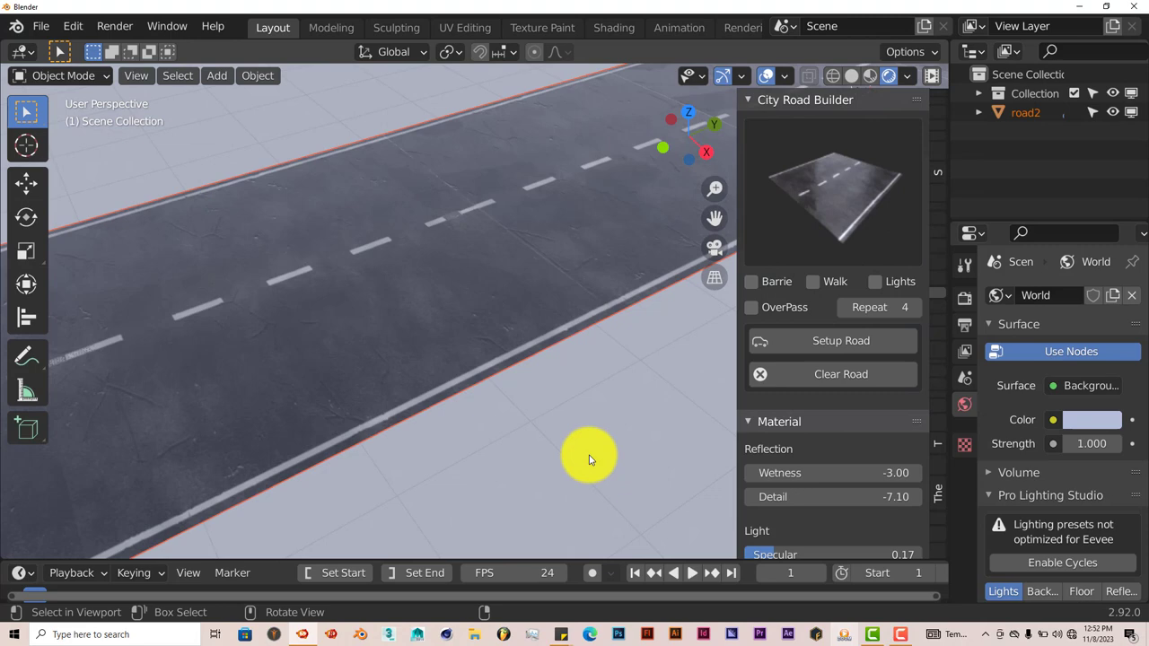
middle_drag(590, 457, 472, 392)
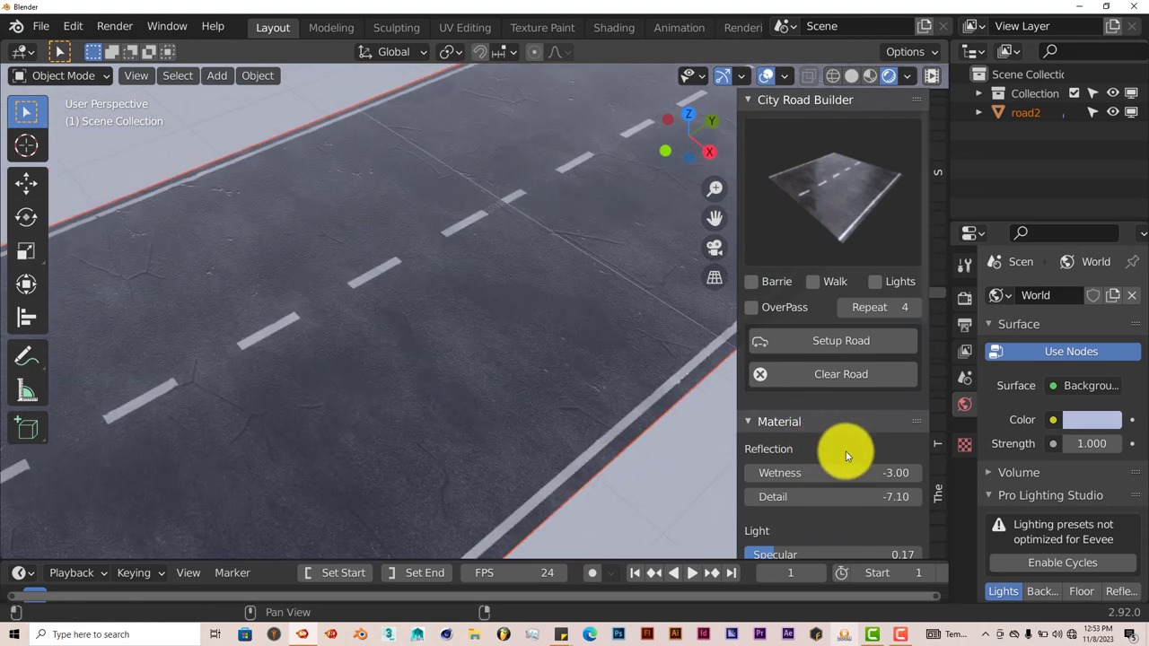
scroll(848, 459, down, 3)
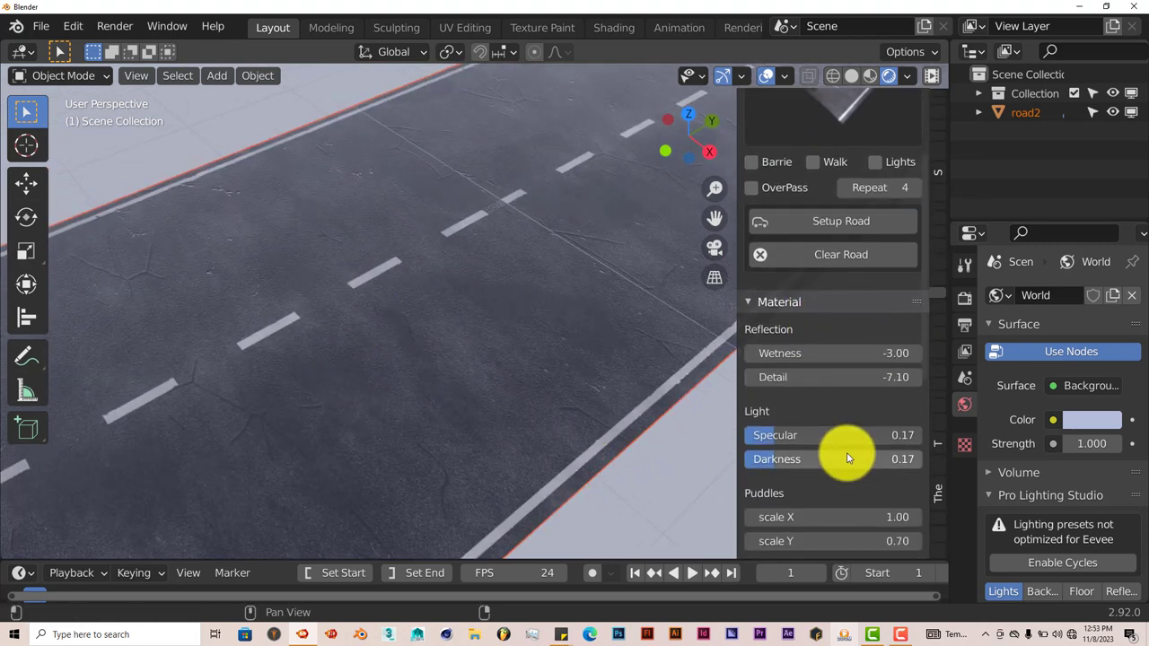
click(839, 378)
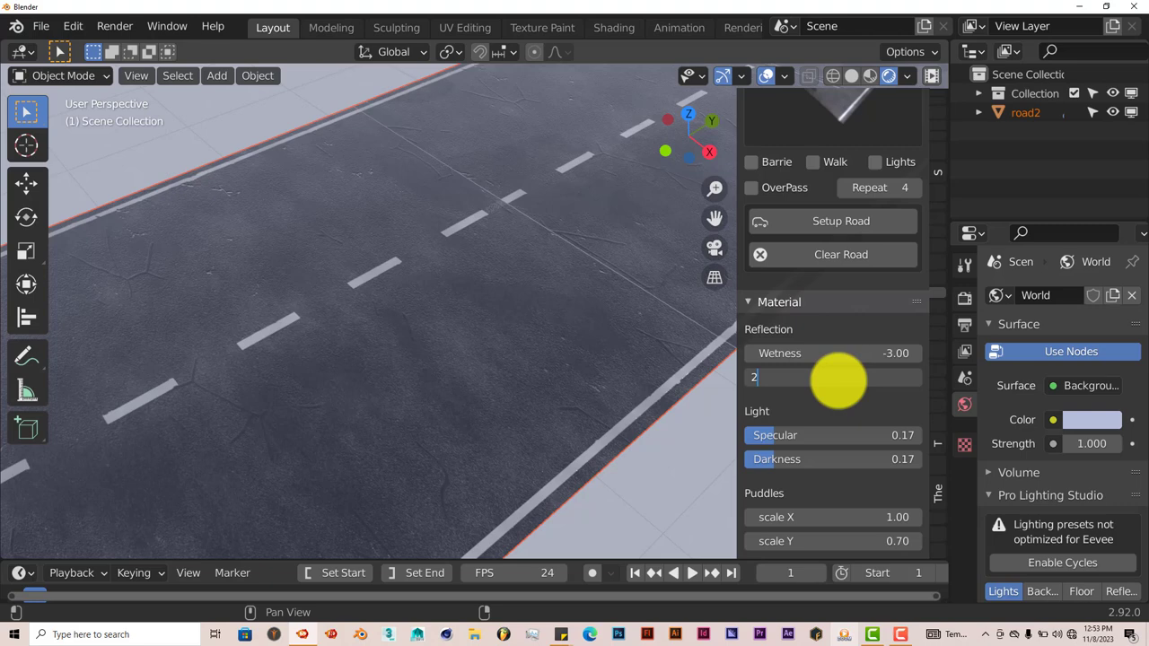
text(20)
key(Return)
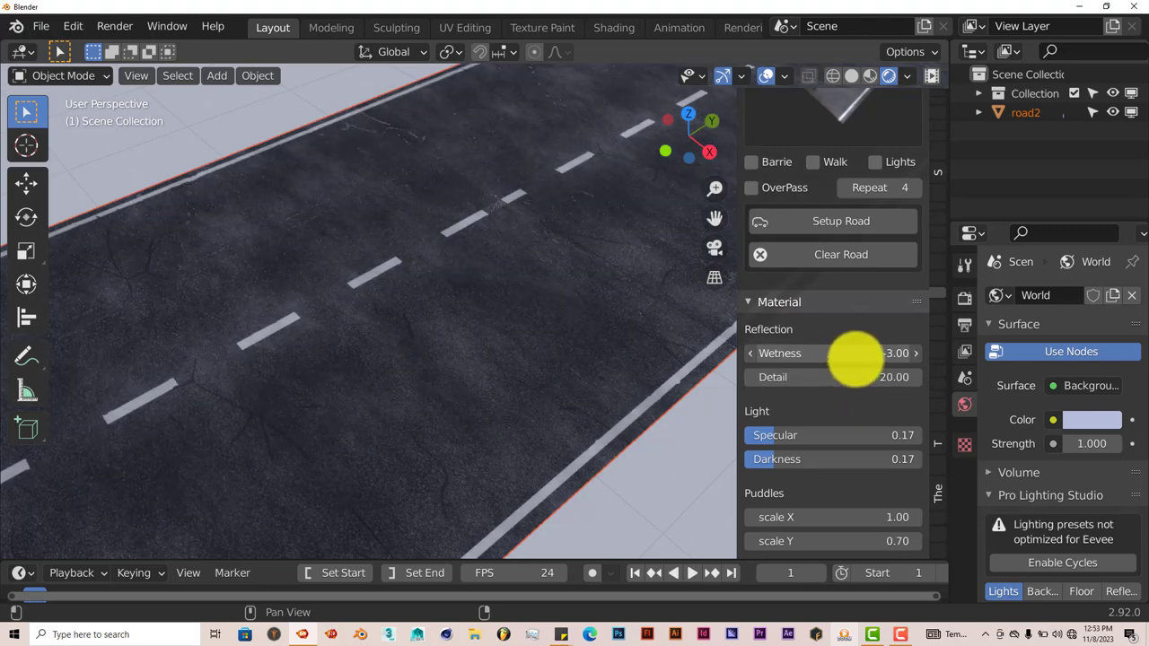
Raise the reflection wetness of the road material to 10 and inspect the surface.
drag(853, 356, 464, 414)
middle_drag(464, 414, 491, 384)
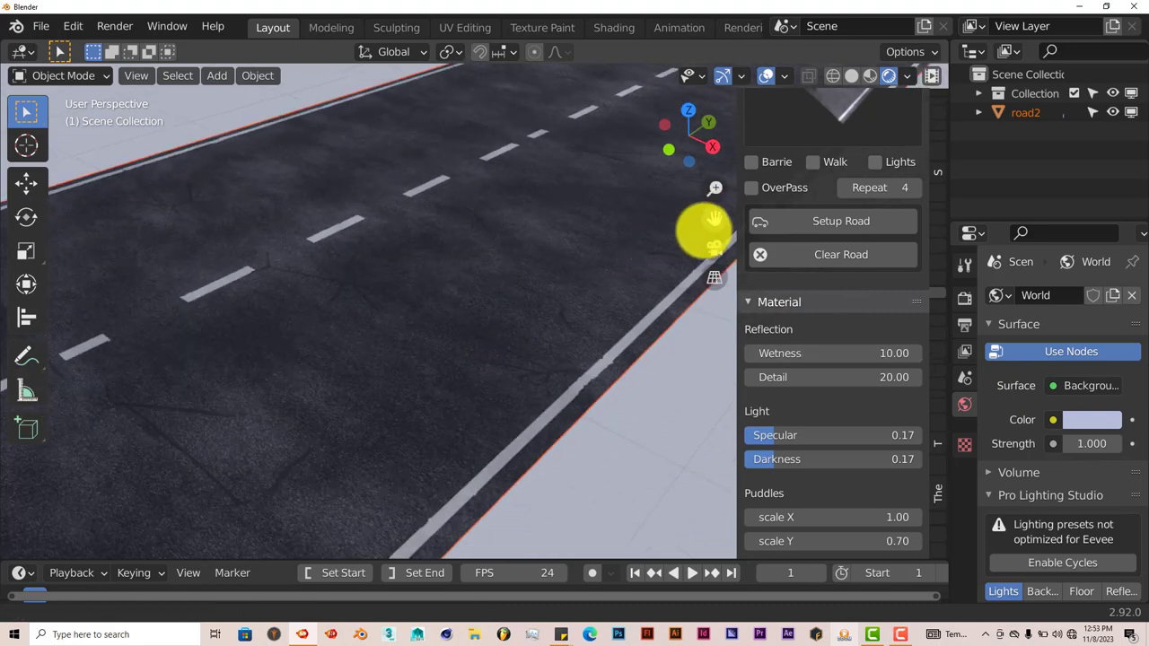
drag(703, 228, 739, 321)
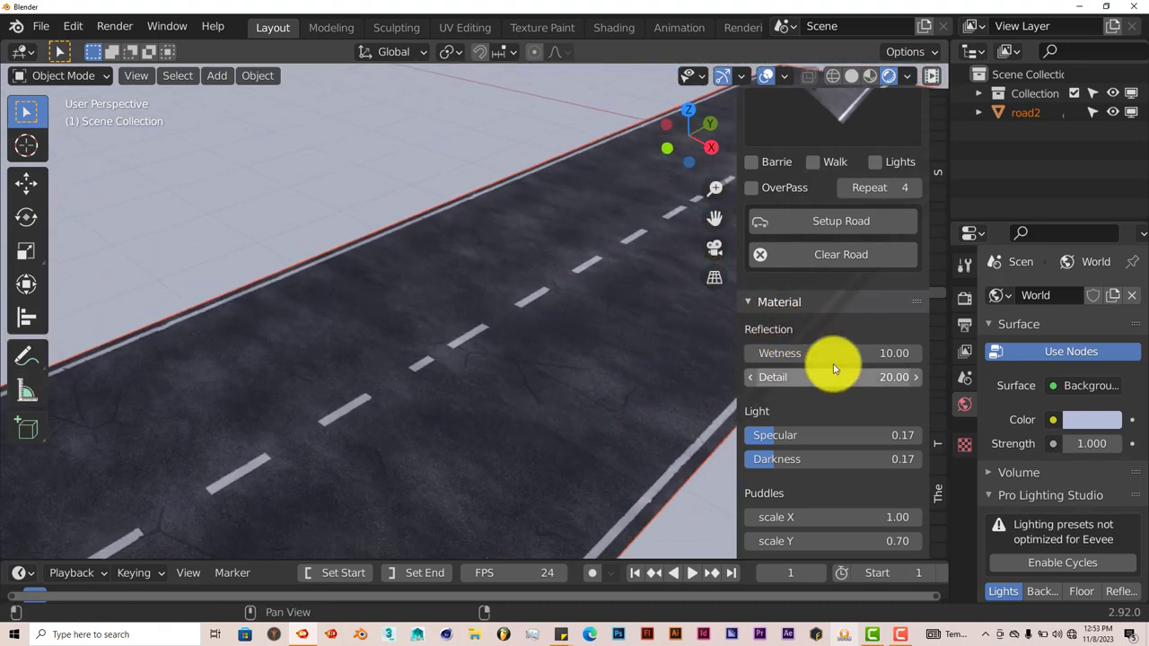
Lower the reflection wetness of the road material to -8.69 and inspect the puddles on the surface.
drag(835, 355, 383, 332)
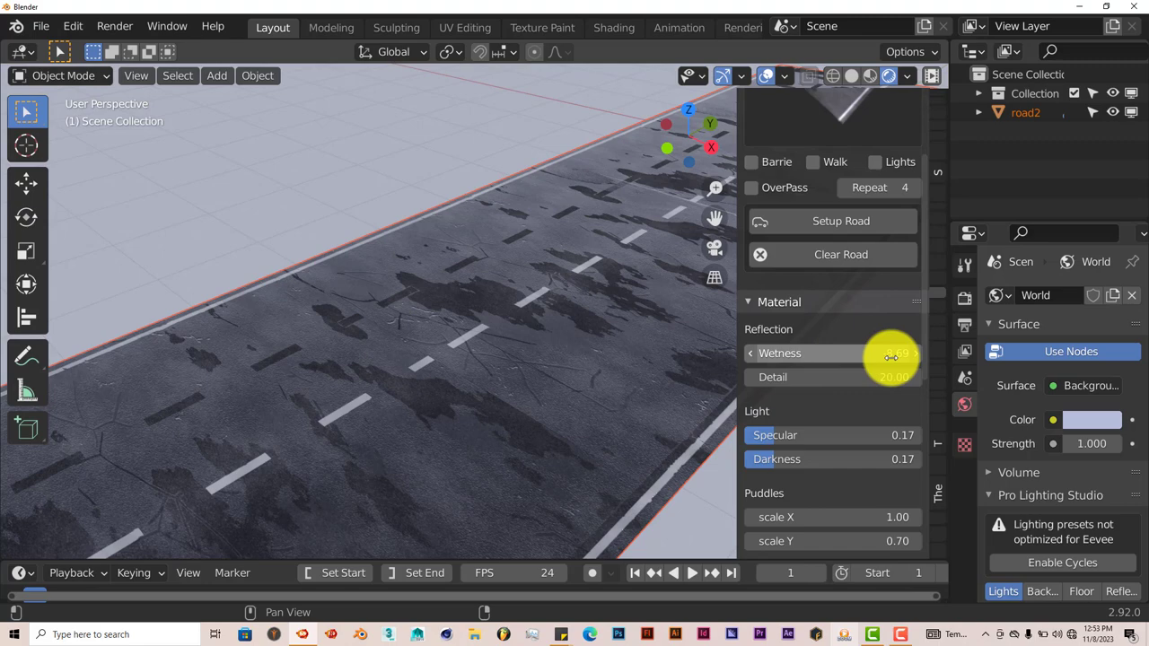
middle_drag(602, 385, 606, 381)
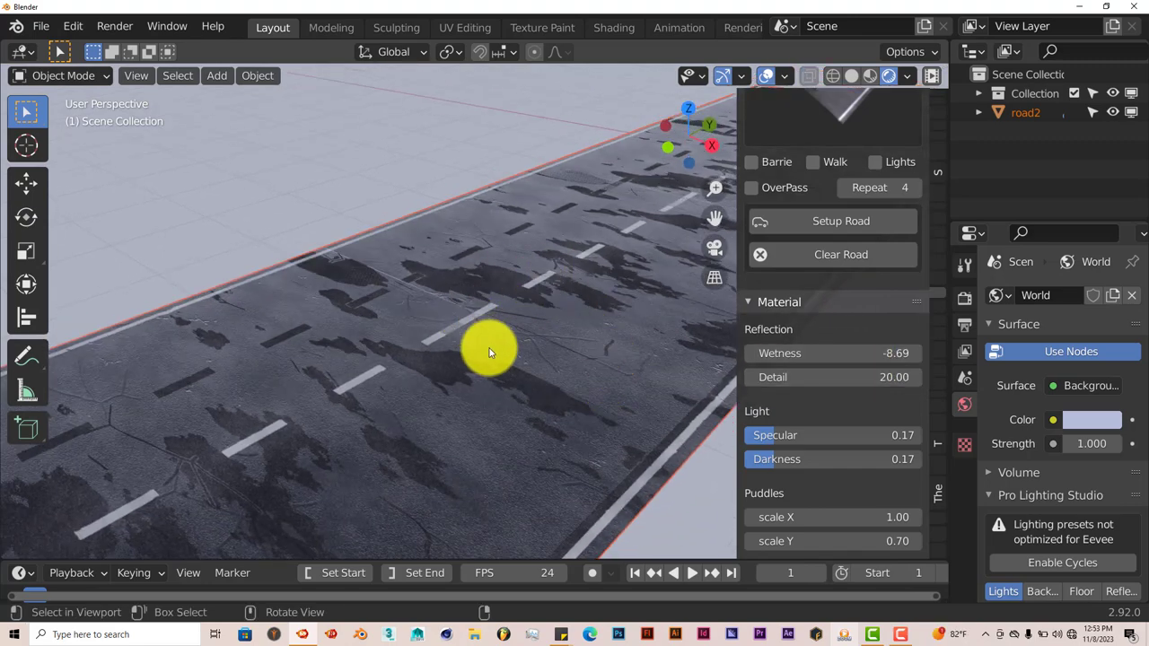
middle_drag(520, 416, 569, 377)
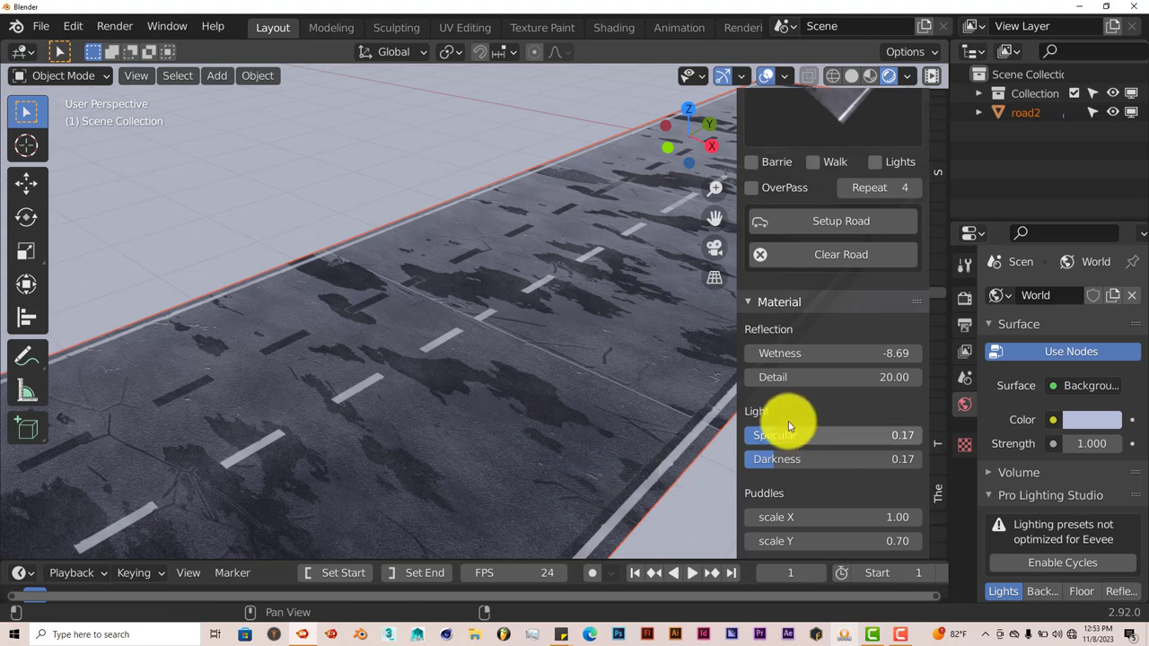
scroll(809, 412, down, 1)
scroll(808, 412, down, 1)
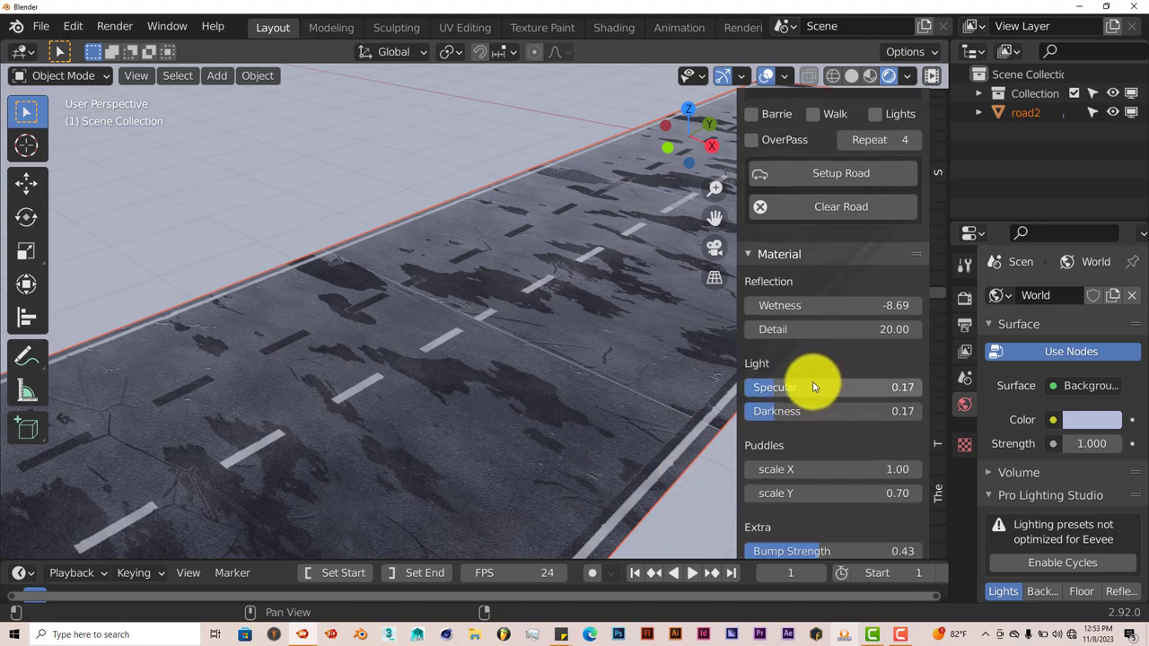
Set the puddle scale of the road material to 0.49 in X and 1.00 in Y.
scroll(849, 457, down, 3)
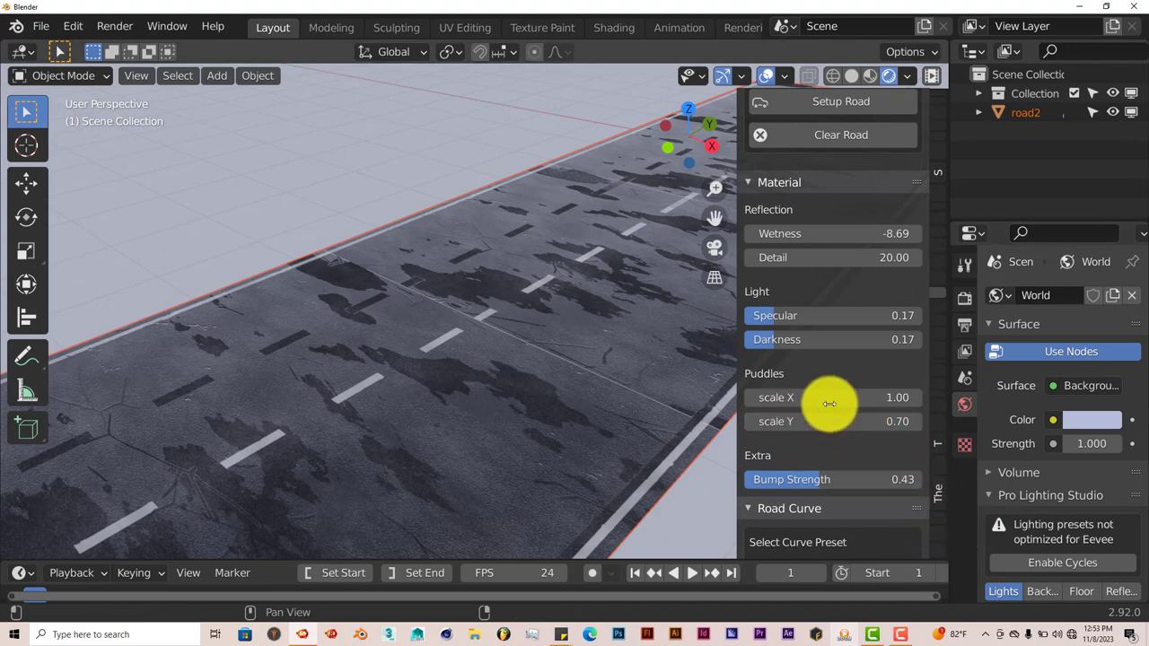
drag(843, 399, 957, 431)
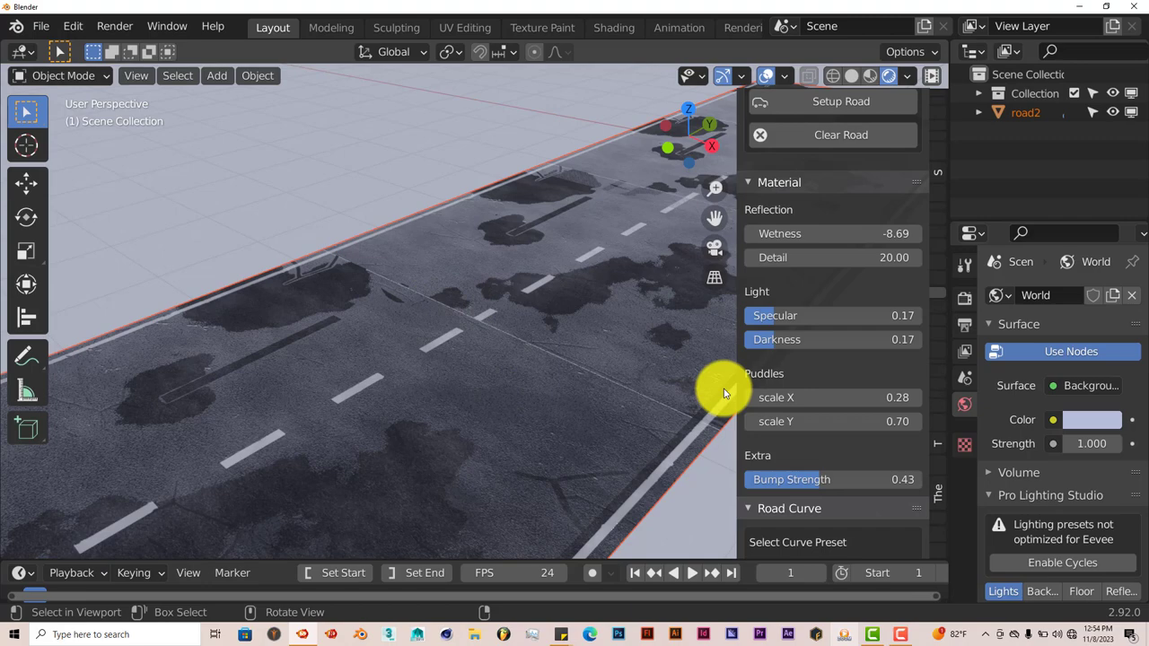
drag(838, 403, 845, 404)
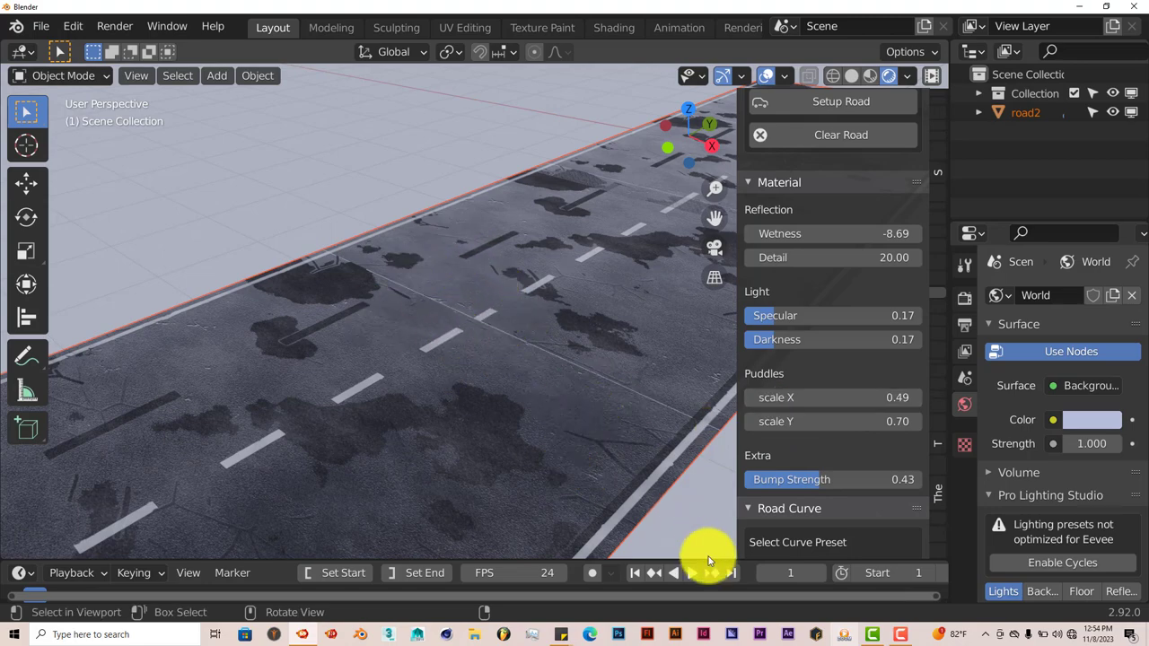
drag(809, 420, 847, 429)
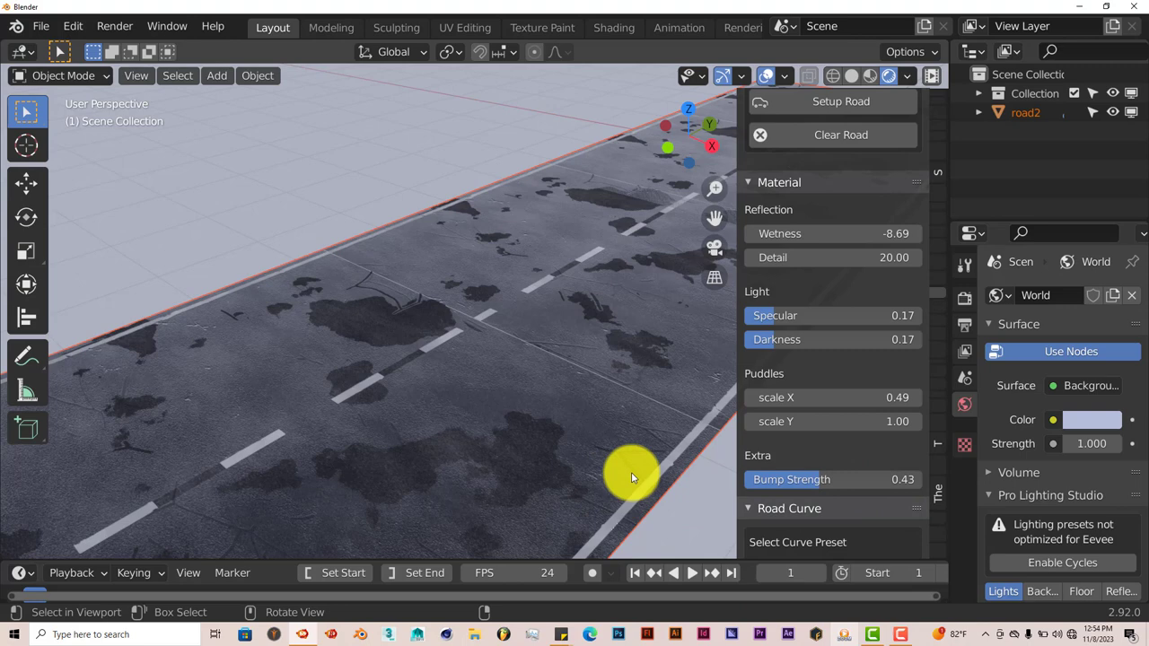
Raise the bump strength of the road material to 0.65.
middle_drag(628, 470, 628, 474)
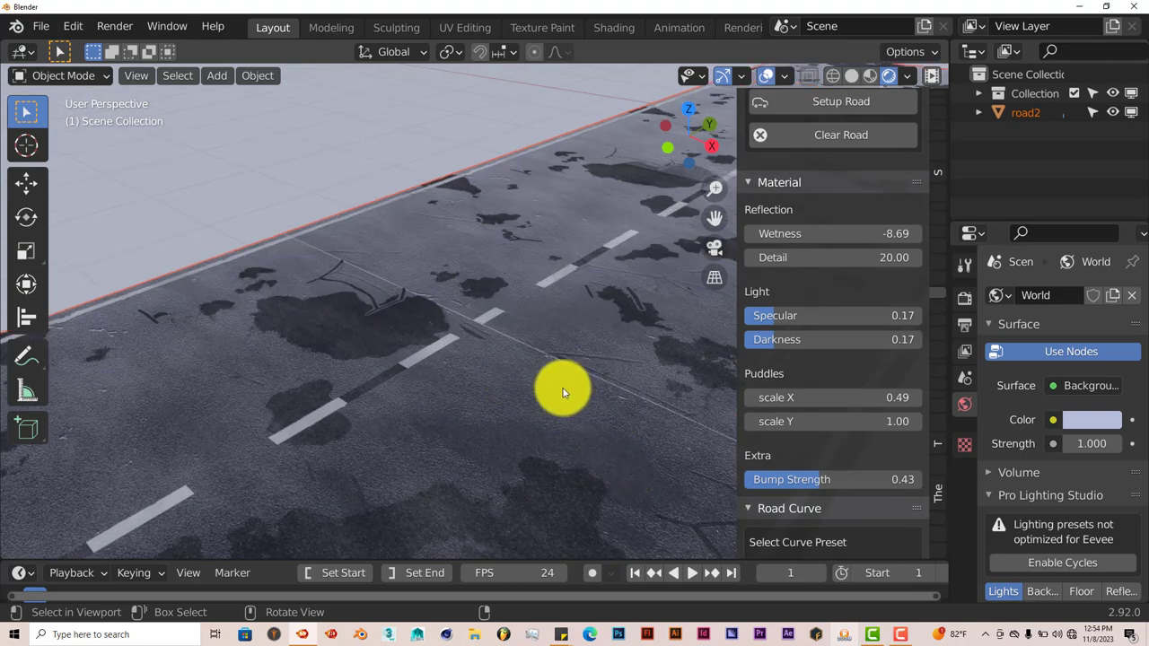
drag(795, 480, 876, 481)
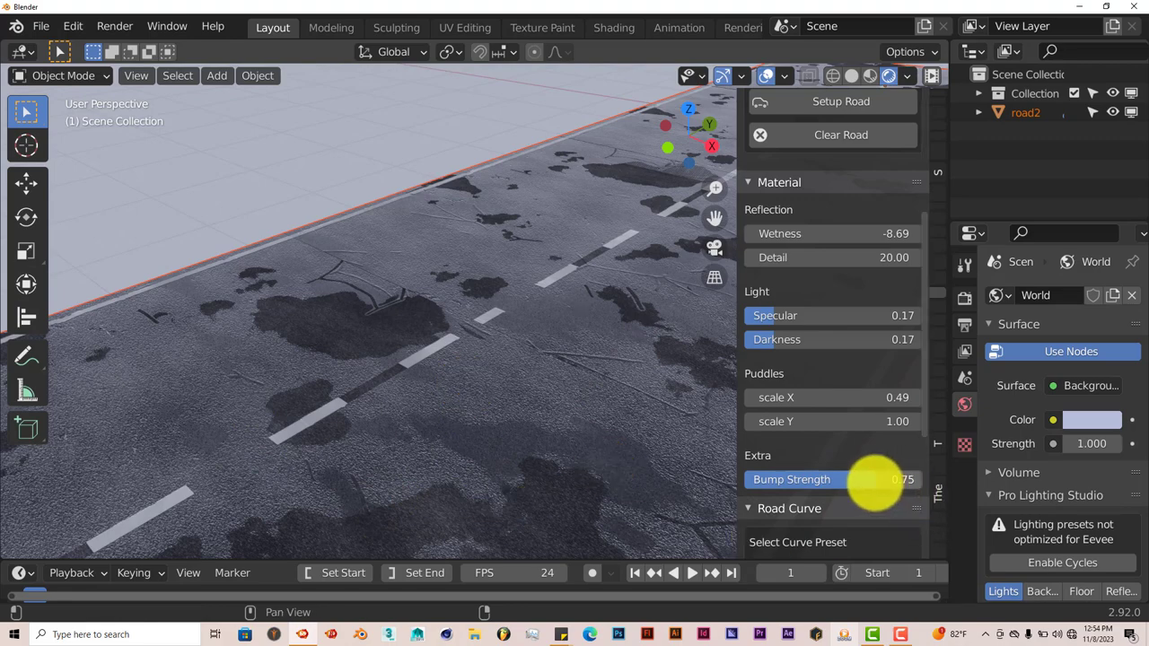
drag(877, 482, 853, 482)
scroll(880, 528, down, 3)
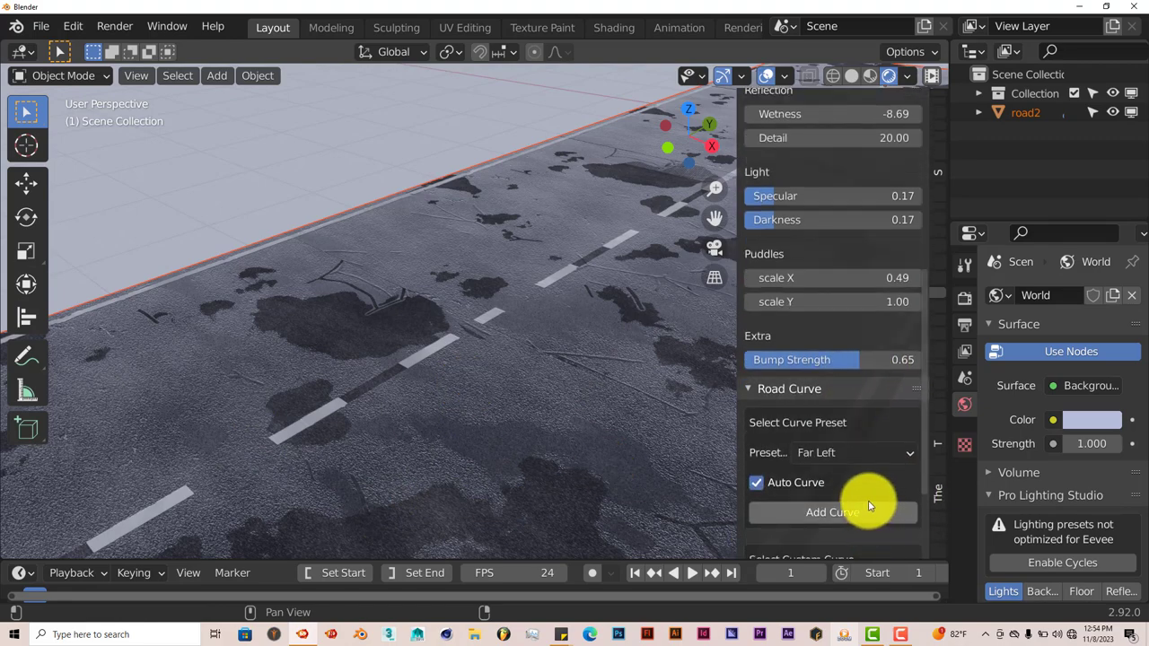
Add the Far Left curve preset to the road with Auto Curve enabled and inspect the bent road.
scroll(867, 501, down, 3)
click(813, 403)
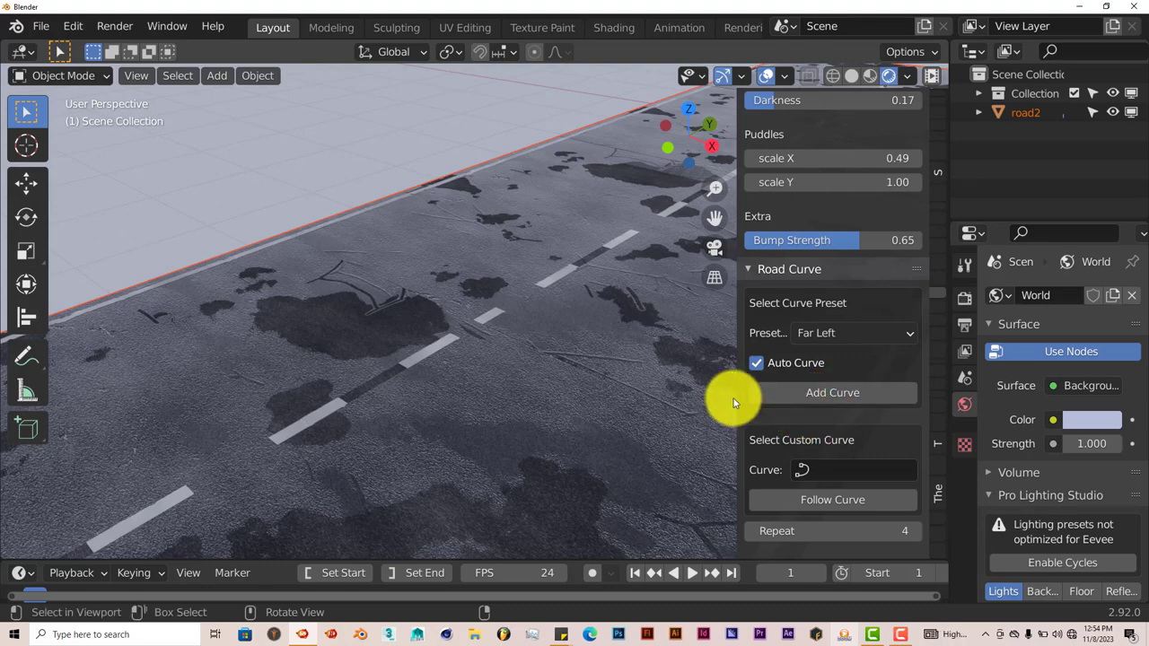
click(790, 399)
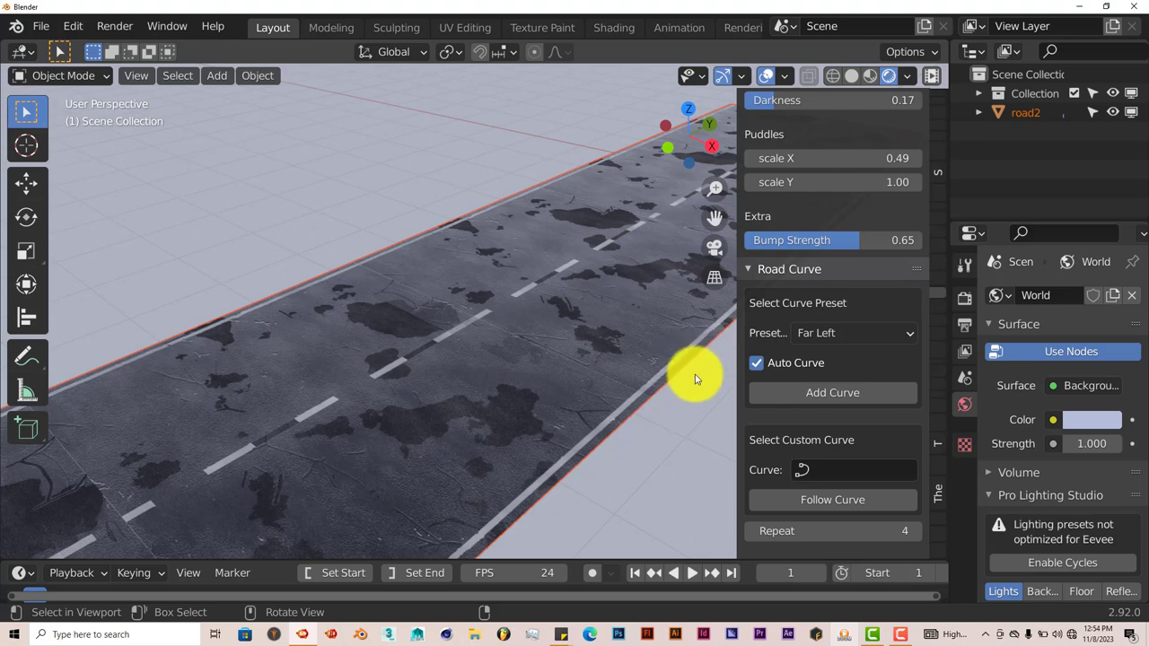
click(815, 395)
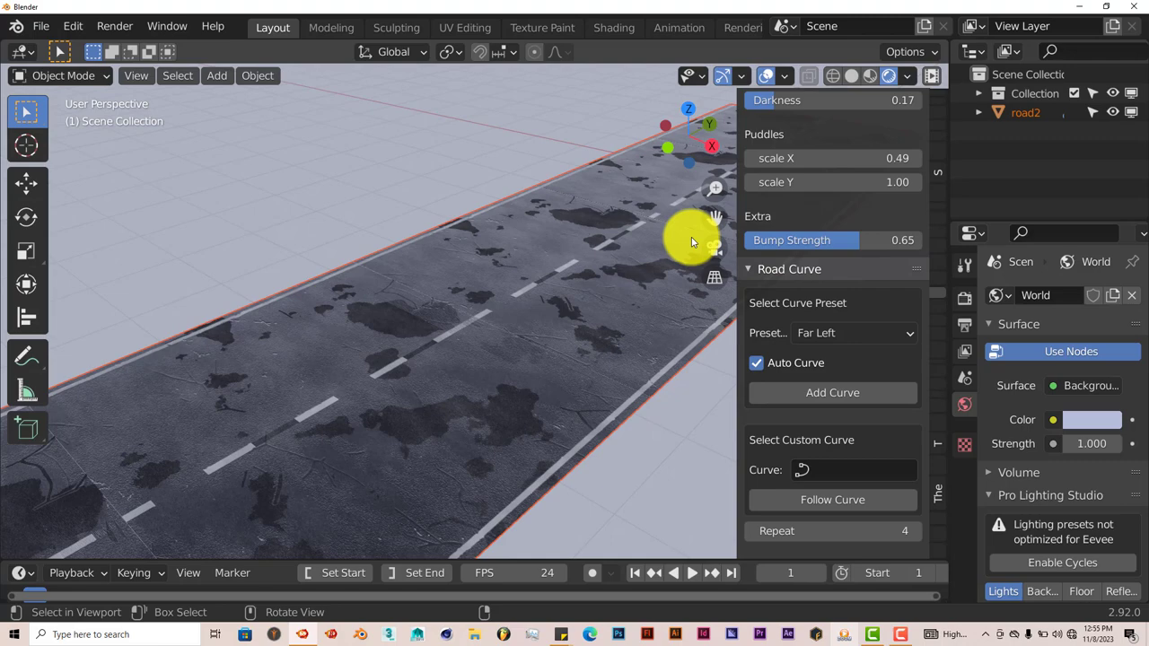
scroll(634, 262, down, 1)
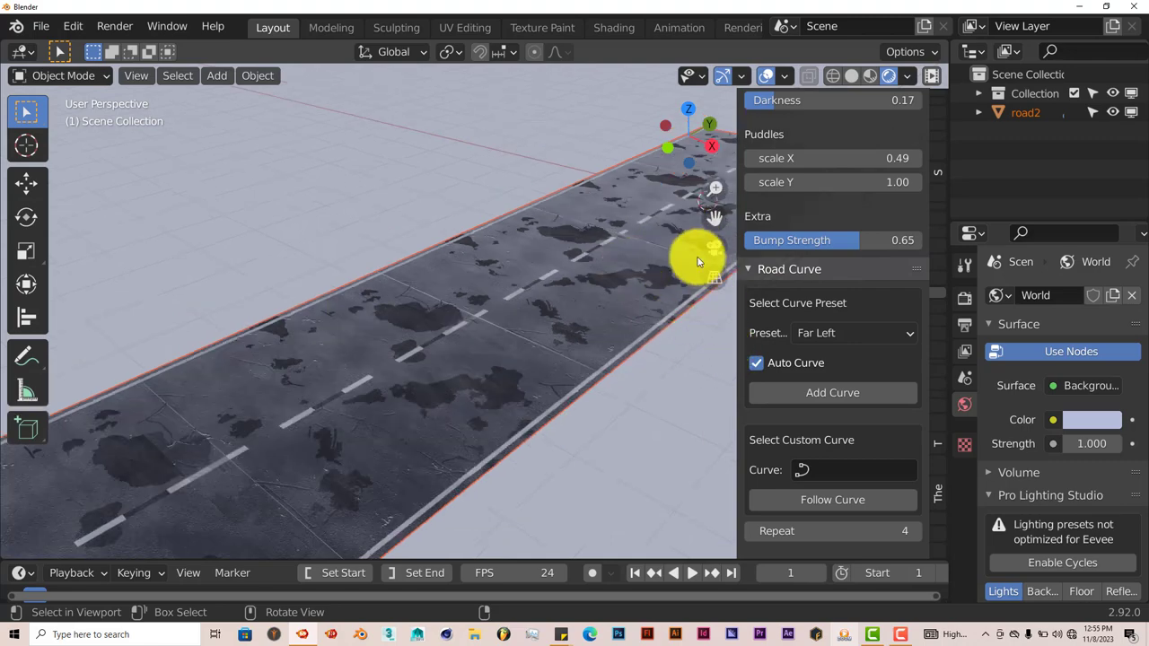
drag(715, 221, 634, 245)
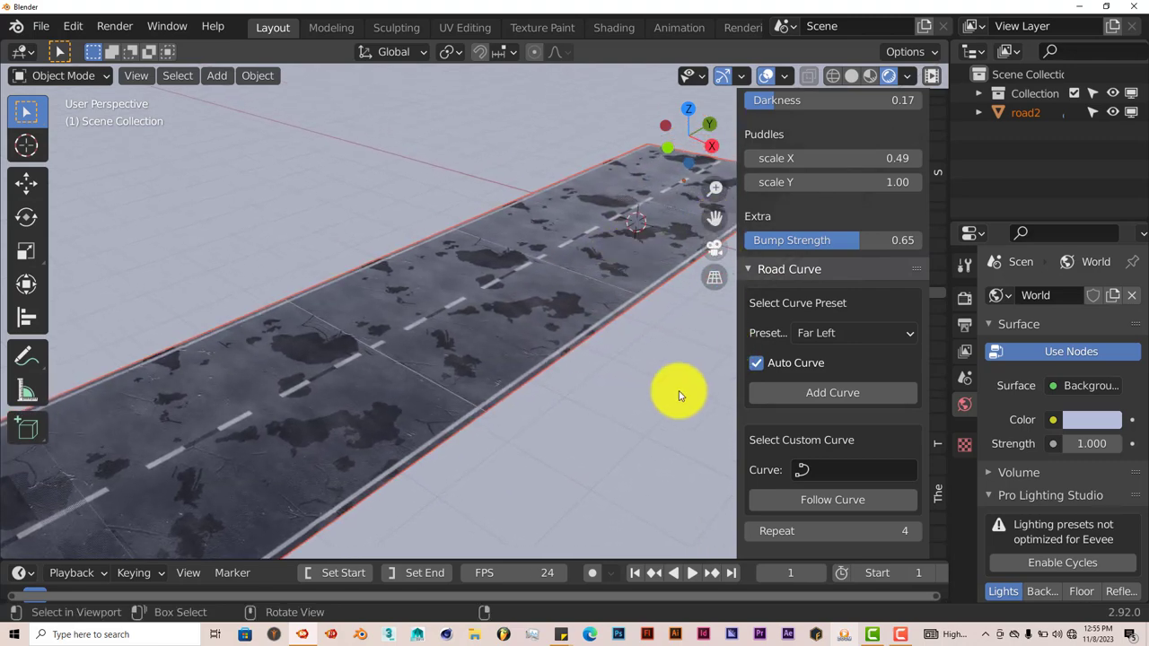
click(841, 392)
drag(708, 218, 718, 173)
drag(720, 218, 724, 189)
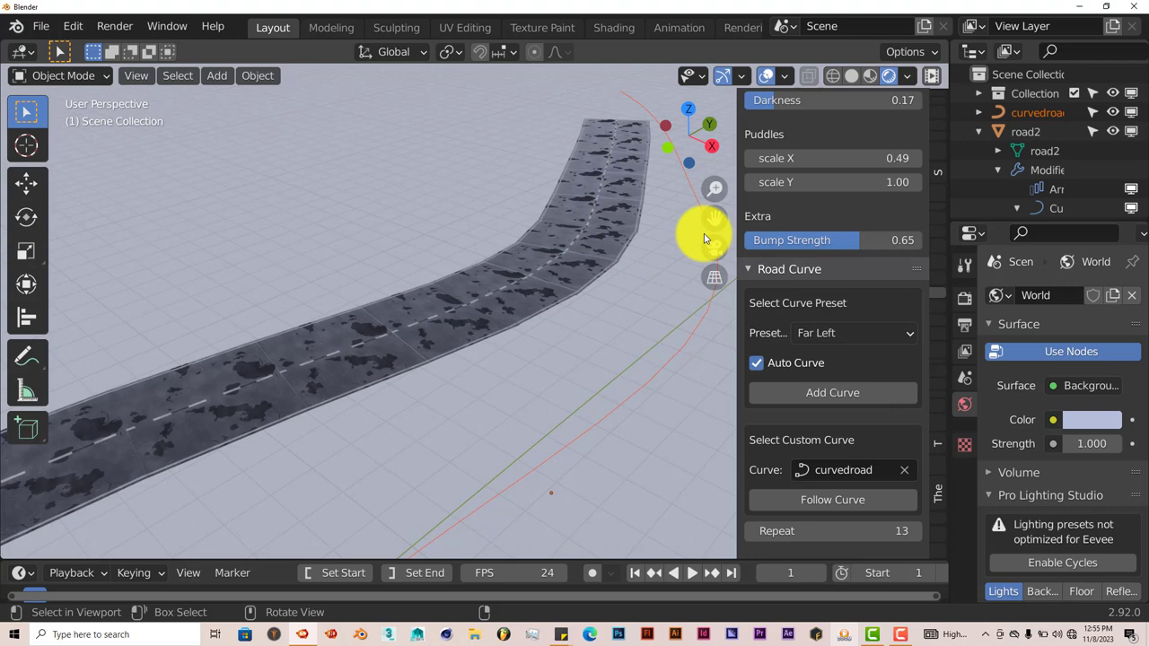
mouse_move(716, 213)
mouse_down()
mouse_move(720, 290)
mouse_move(715, 207)
mouse_up()
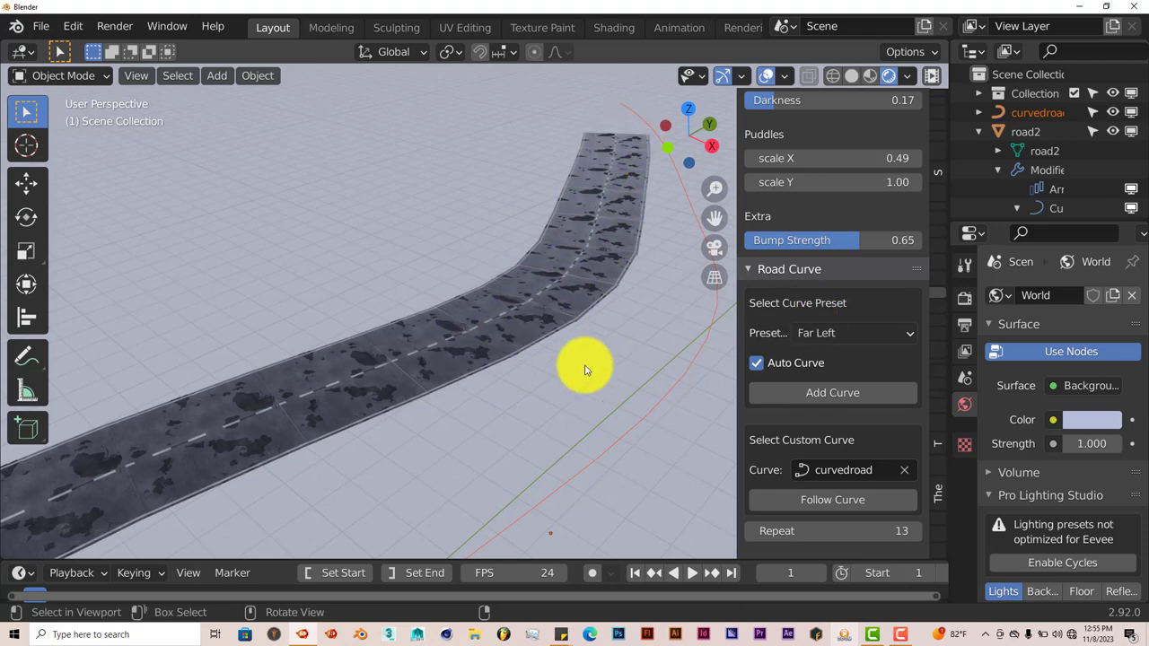
Add barriers along both sides of the curved road and inspect them.
scroll(841, 300, up, 10)
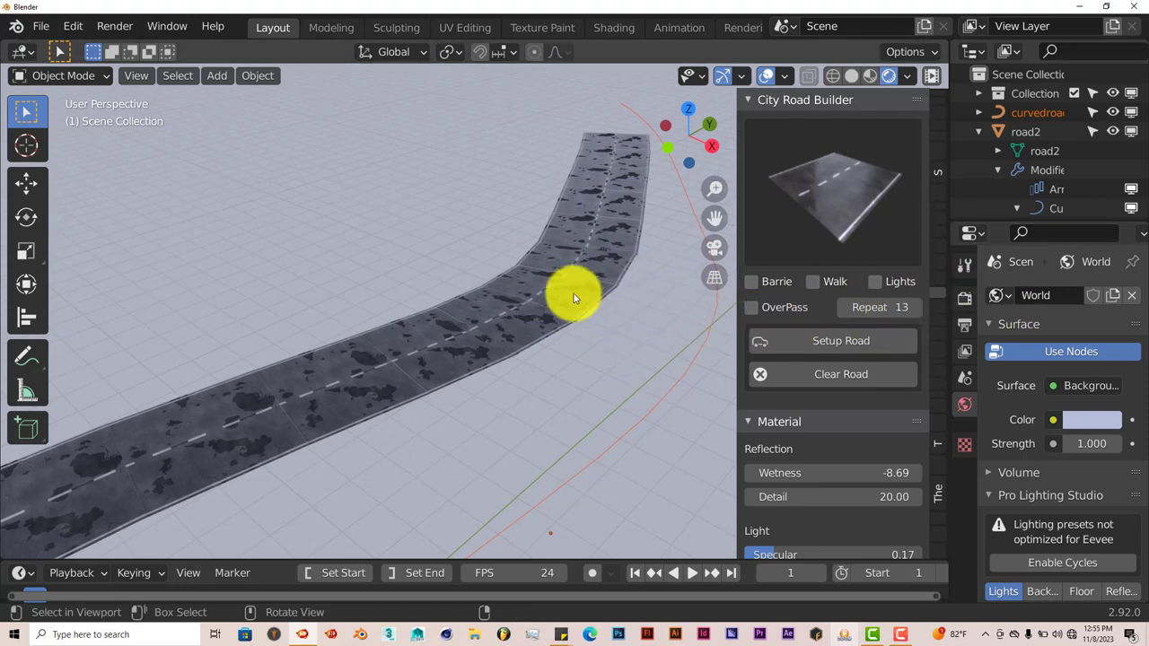
middle_drag(569, 296, 529, 284)
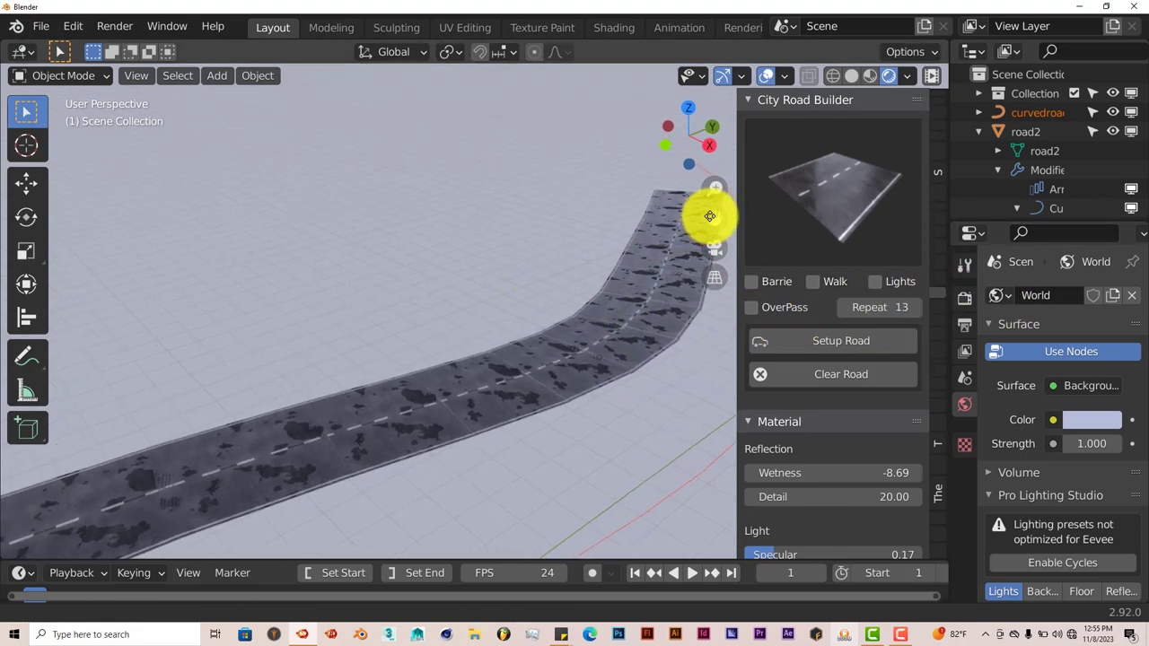
drag(708, 215, 836, 488)
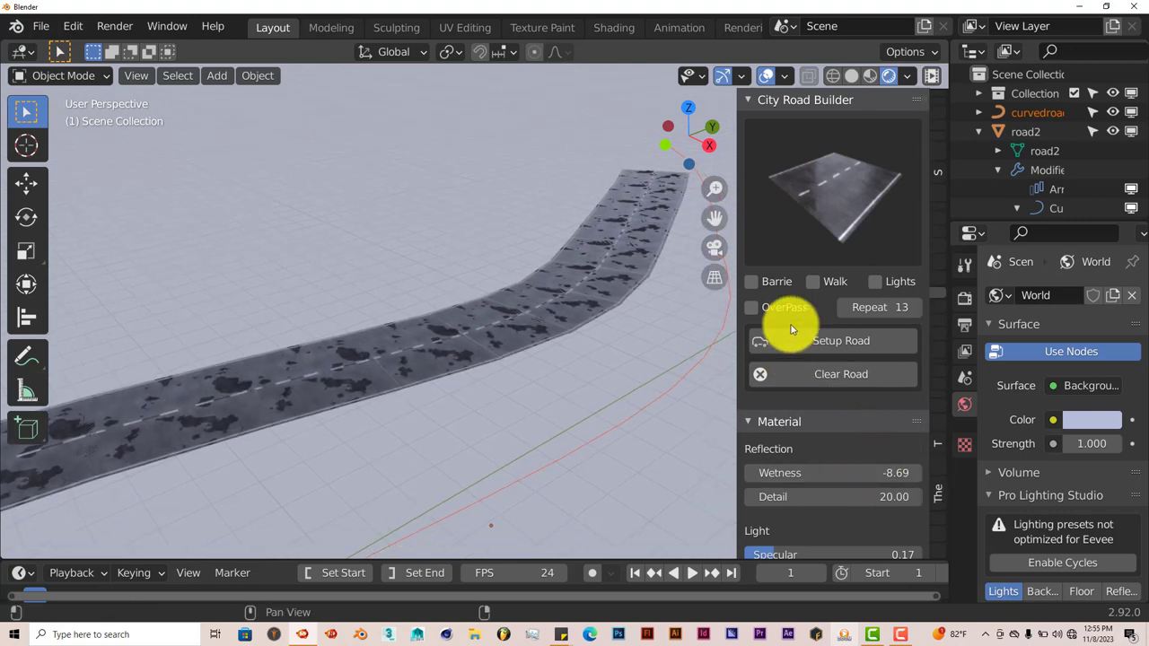
click(752, 283)
scroll(556, 323, up, 2)
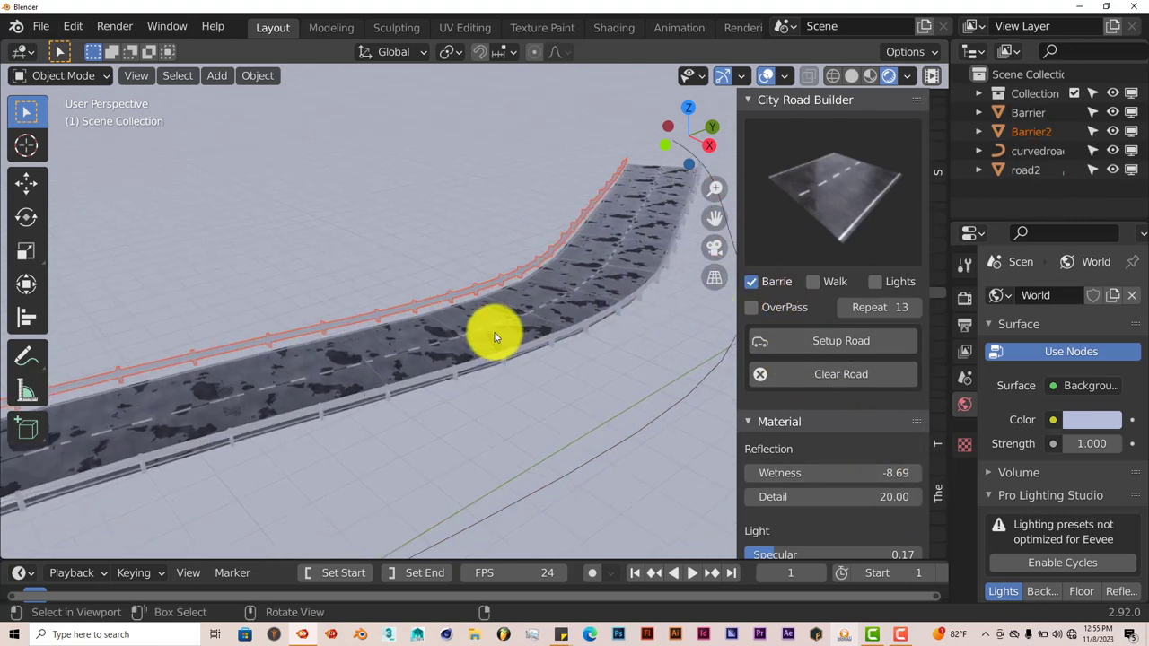
scroll(430, 311, down, 1)
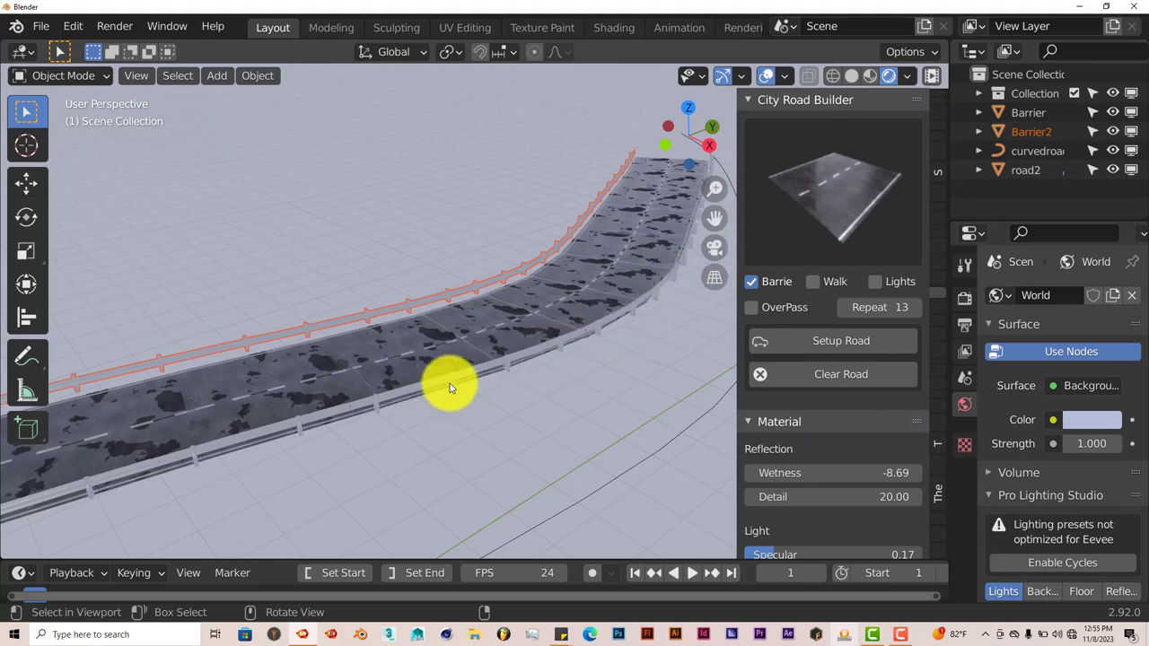
scroll(449, 385, up, 1)
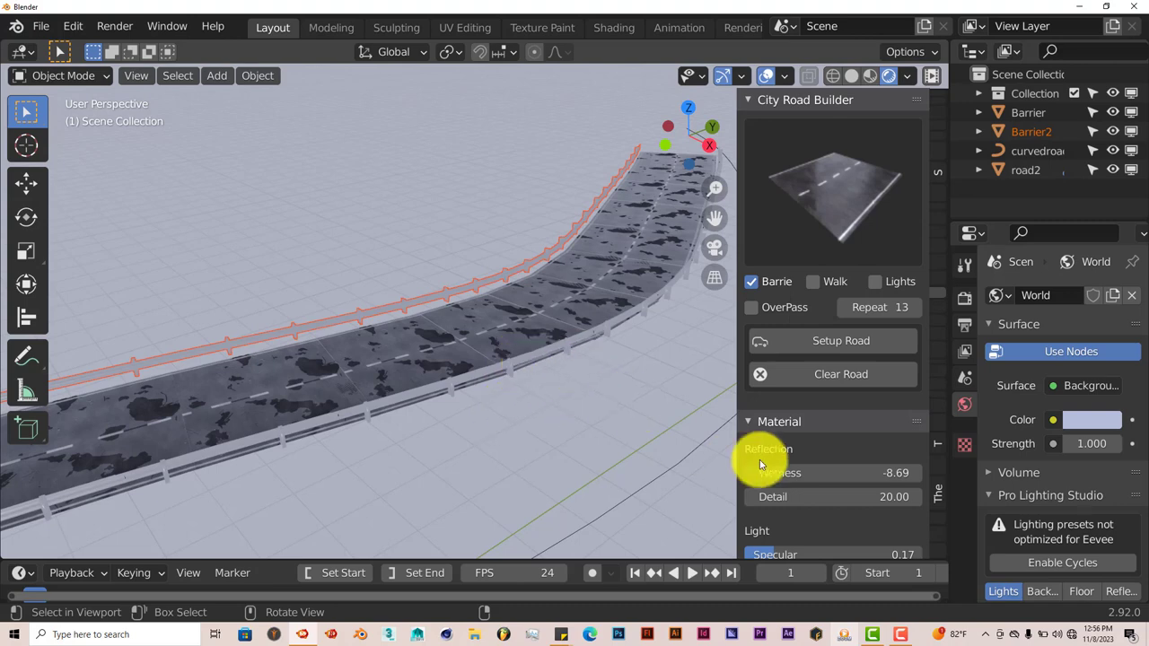
Add walkways and street lights along both sides of the curved road.
click(811, 284)
mouse_move(641, 385)
middle_down()
mouse_move(611, 390)
mouse_move(655, 397)
middle_up()
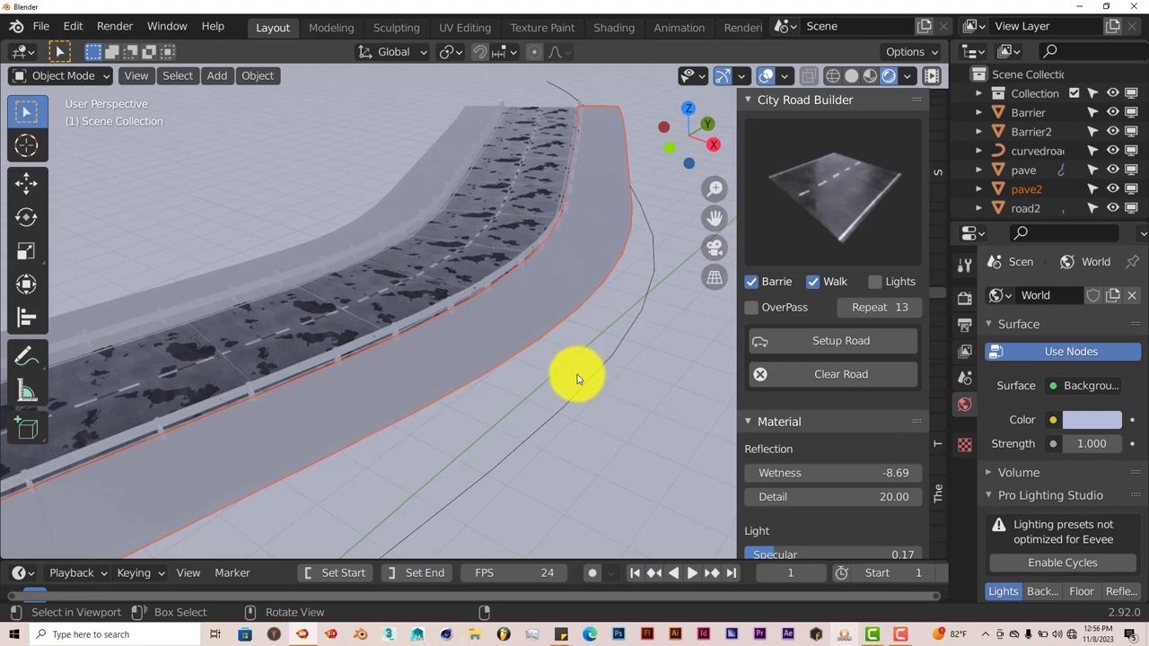
middle_drag(584, 368, 508, 377)
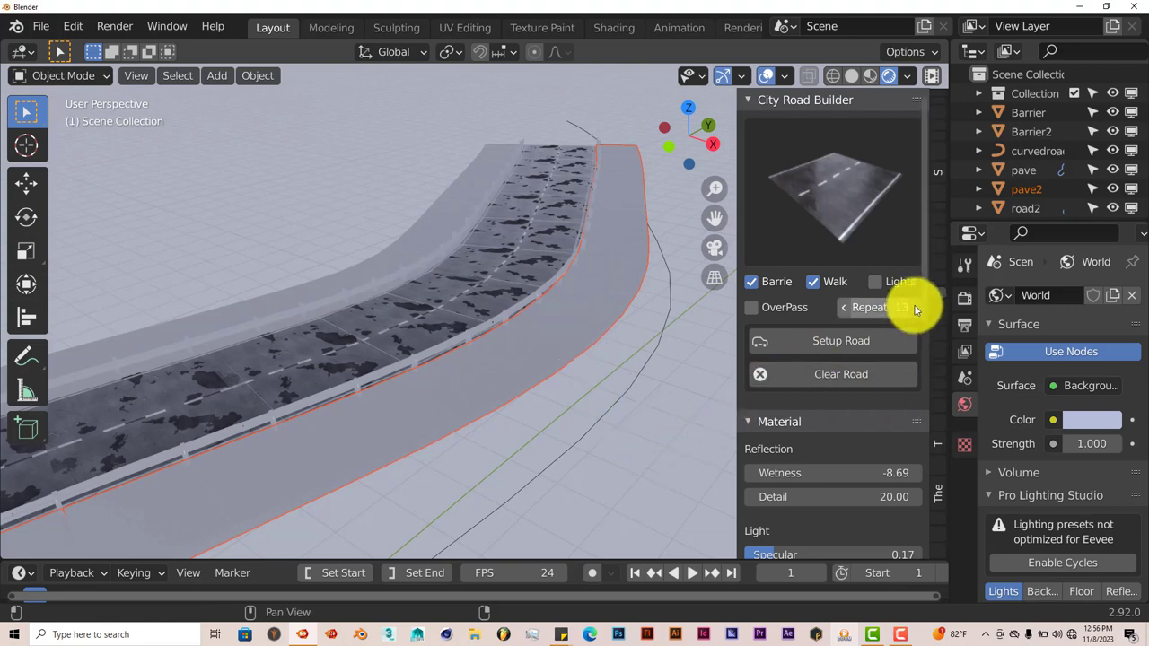
click(875, 282)
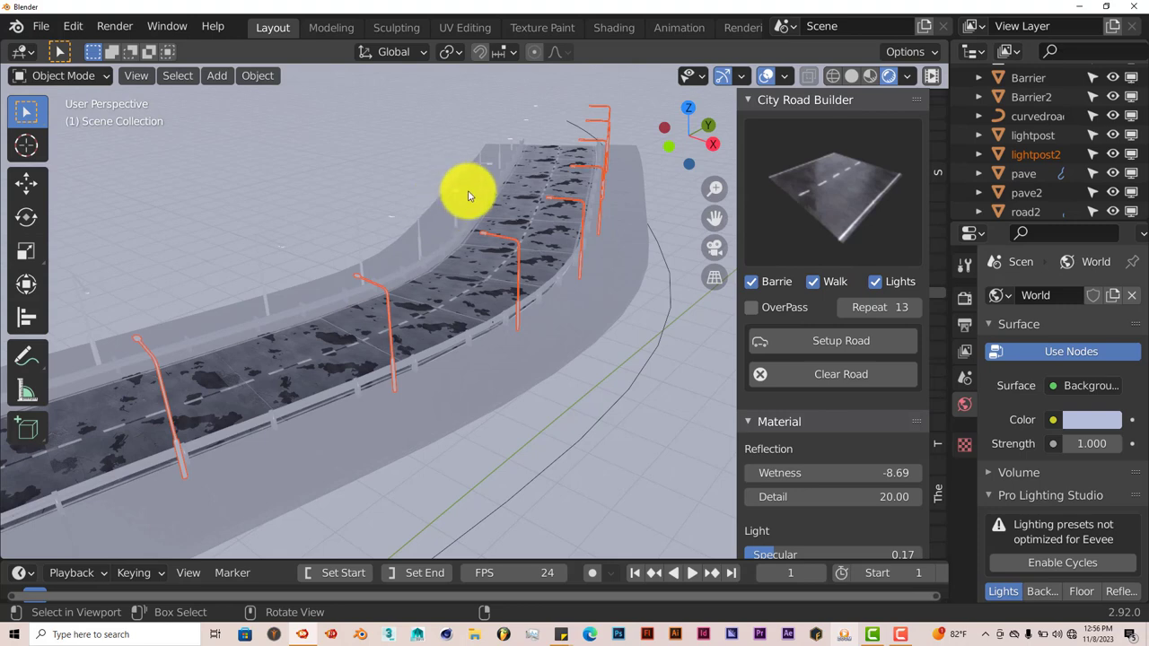
Darken the world background to nearly black and inspect the street lights along the road.
click(1096, 420)
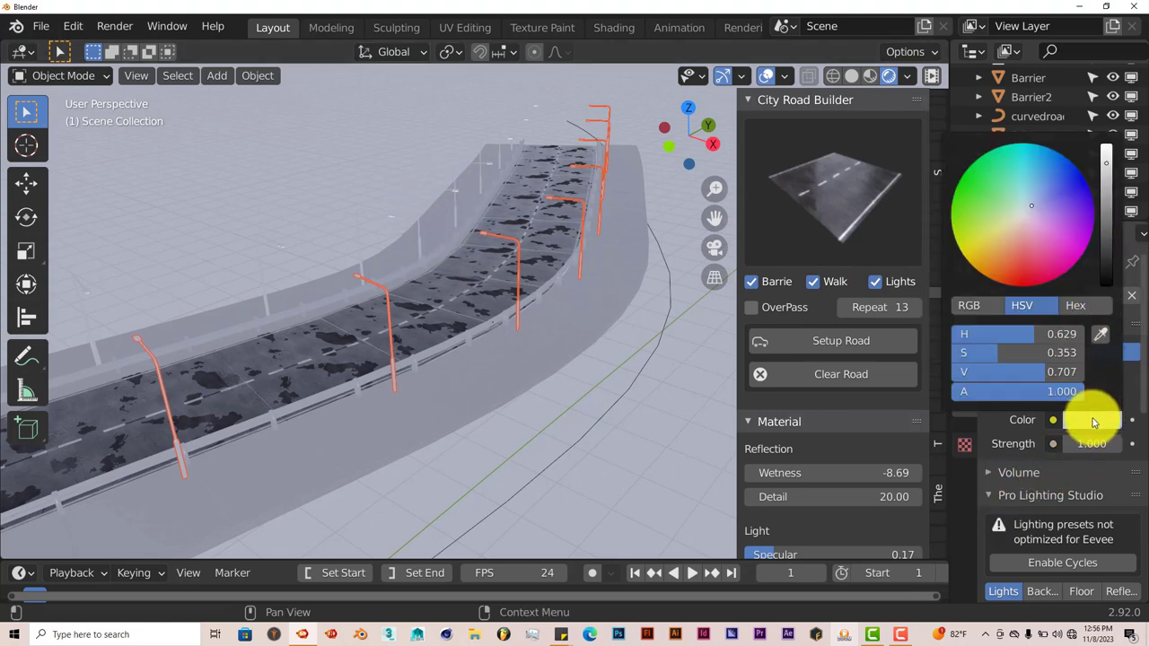
click(1094, 420)
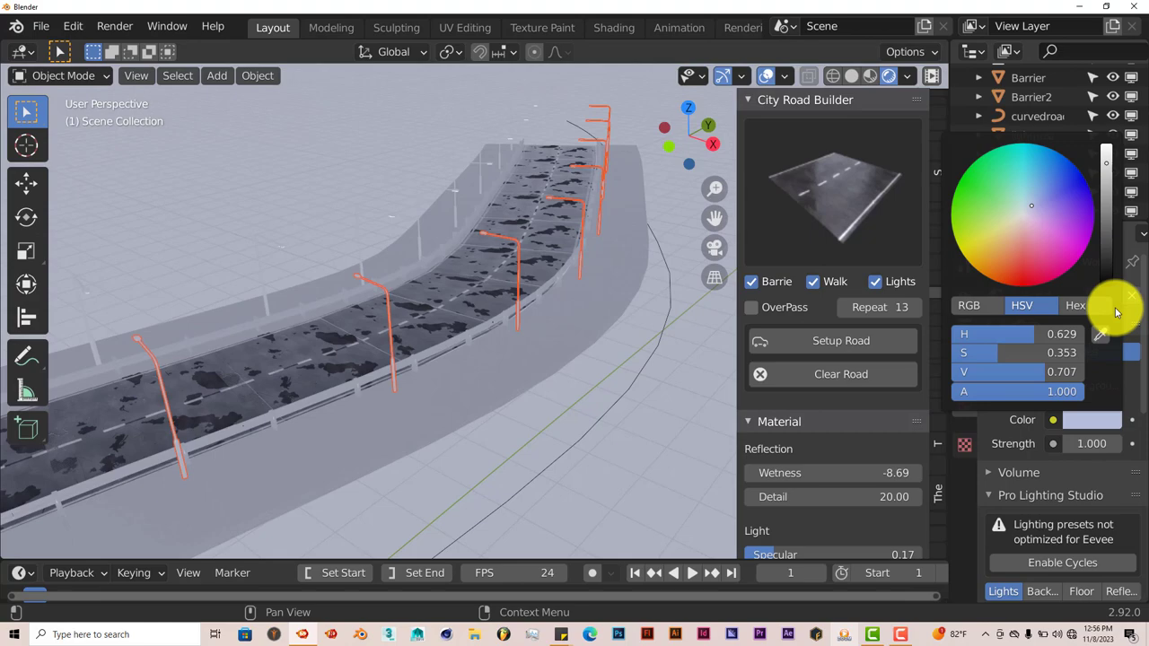
click(1105, 262)
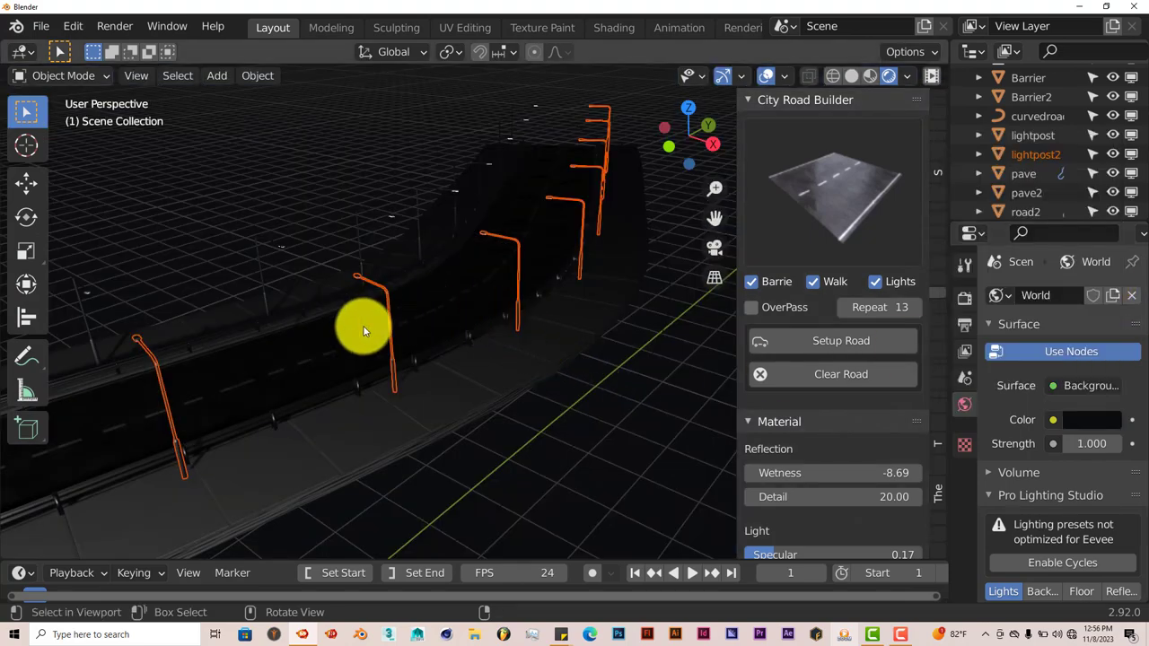
middle_drag(394, 246, 351, 210)
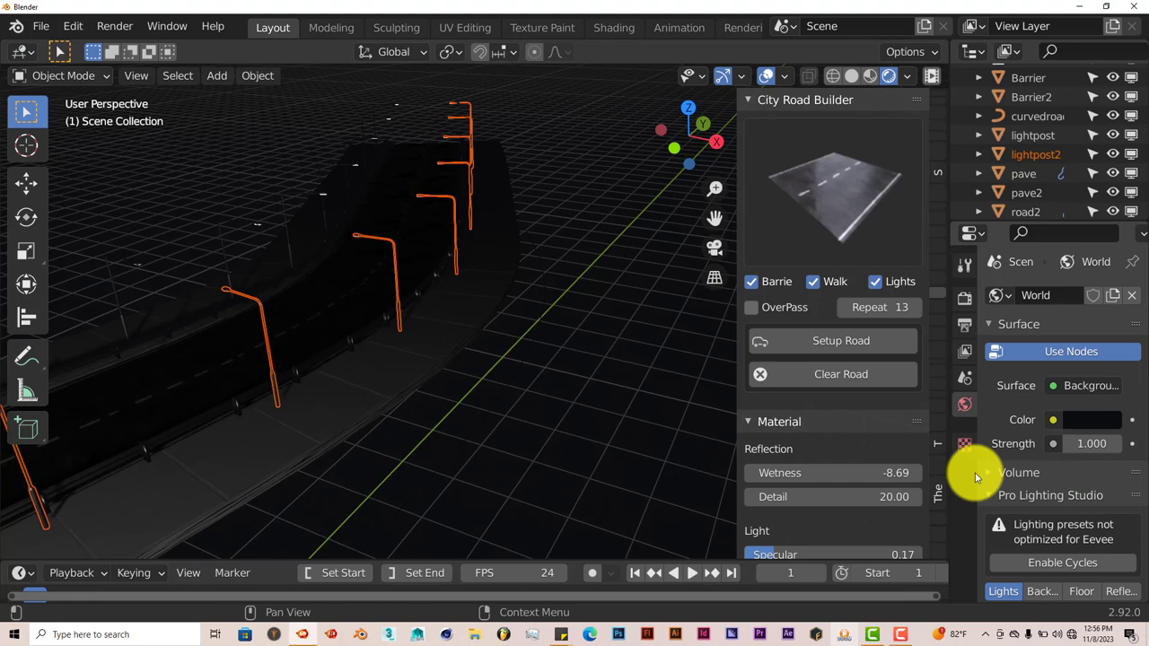
Brighten the world background to a light grey-blue and turn the road into an overpass.
click(1090, 418)
drag(1105, 225, 1108, 188)
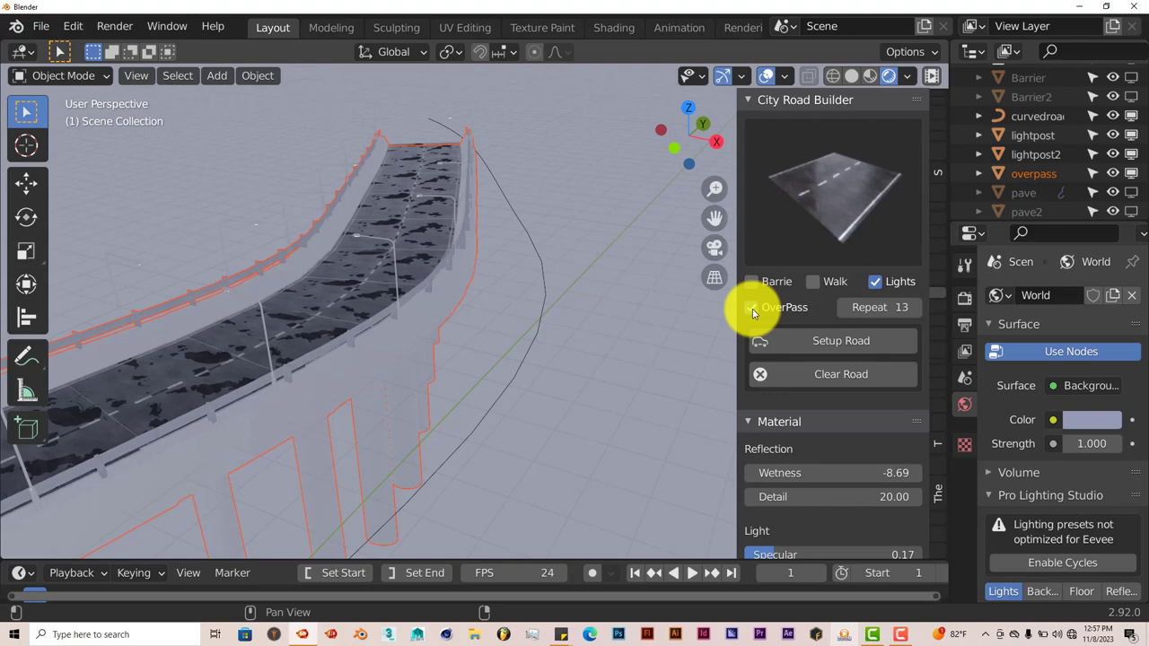
mouse_move(569, 425)
middle_down()
mouse_move(482, 455)
mouse_move(473, 443)
middle_up()
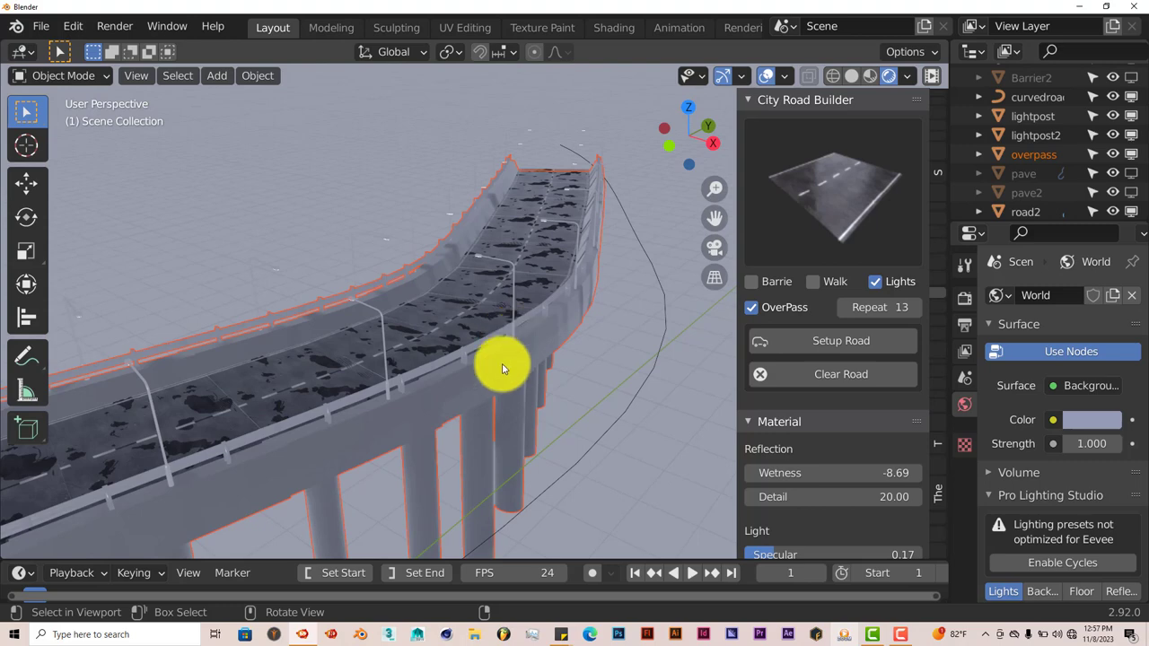
mouse_move(500, 368)
middle_down()
mouse_move(469, 365)
mouse_move(520, 354)
mouse_move(506, 366)
middle_up()
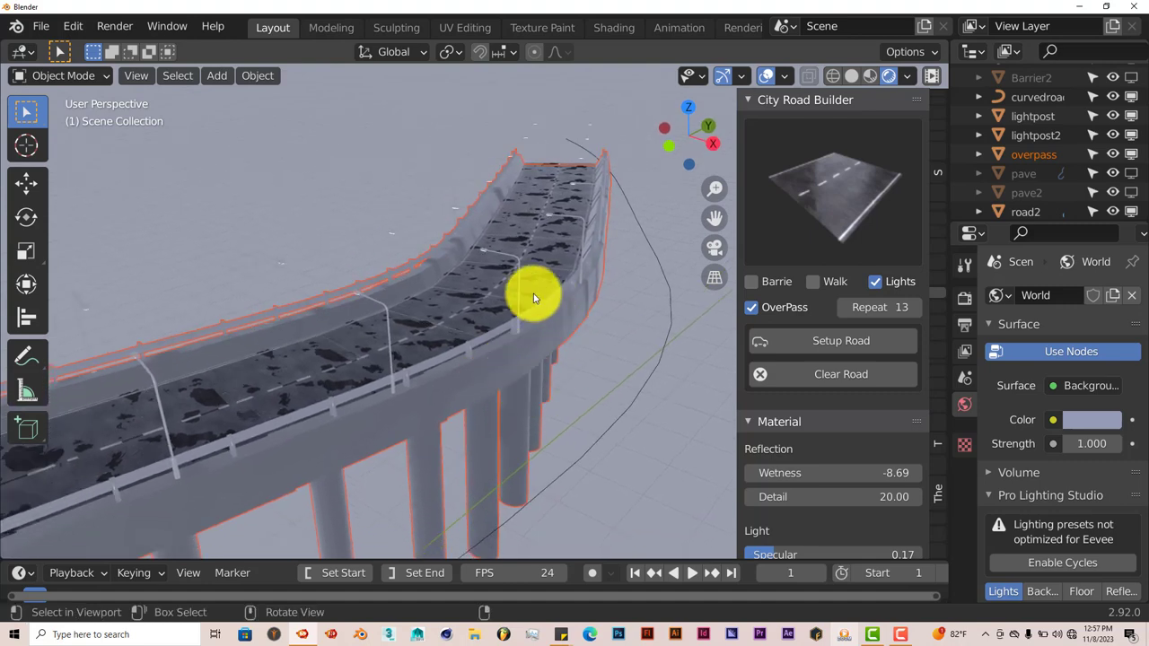
Clear the road with its overpass and street lights from the scene.
click(790, 375)
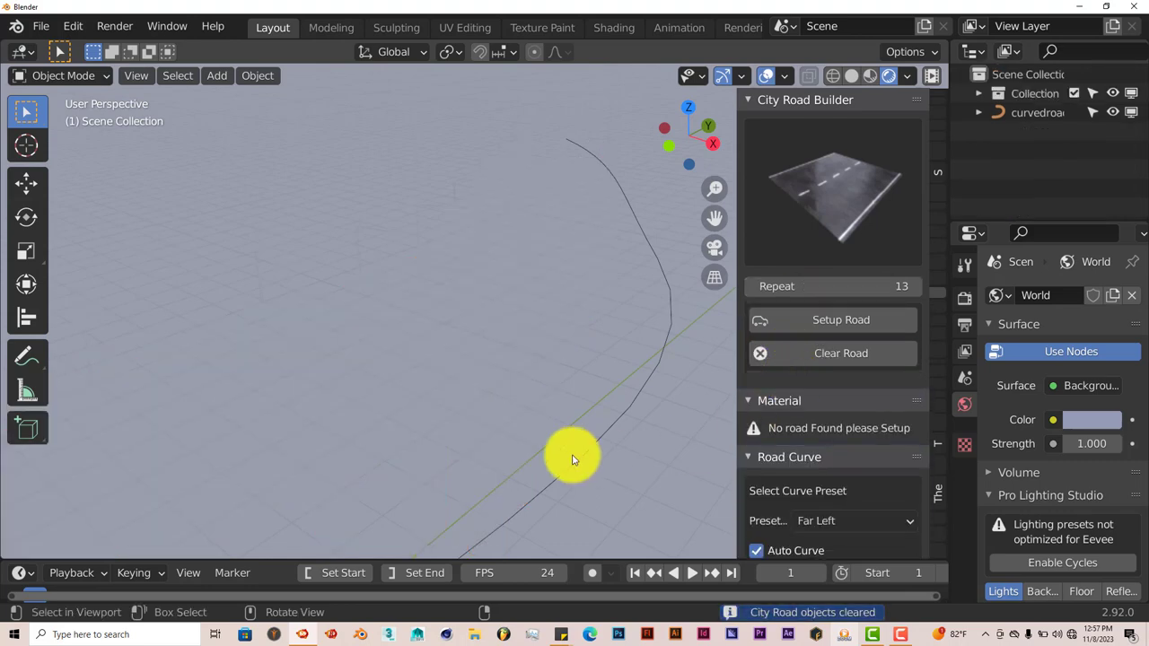
scroll(574, 456, down, 5)
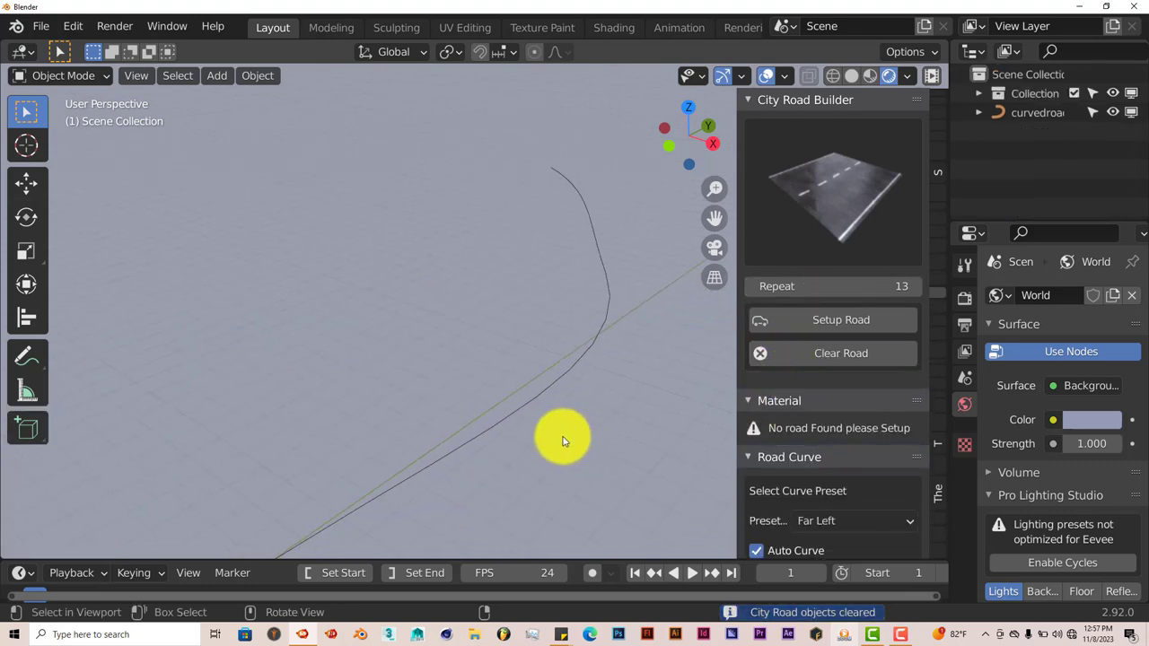
scroll(556, 439, down, 1)
middle_drag(565, 436, 587, 418)
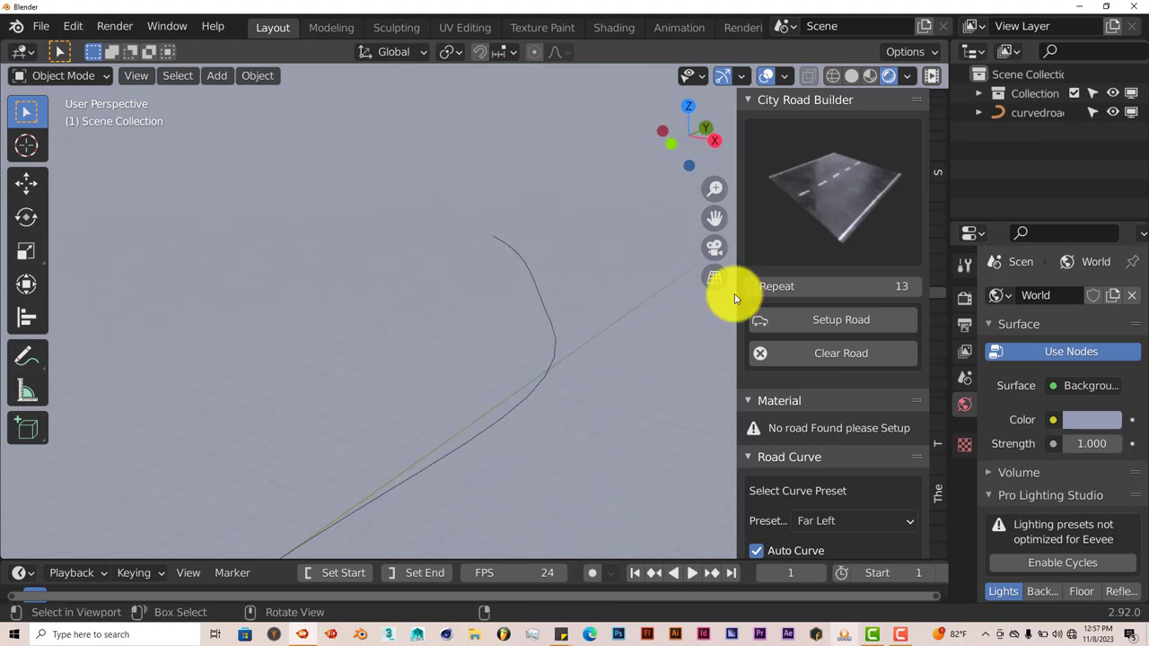